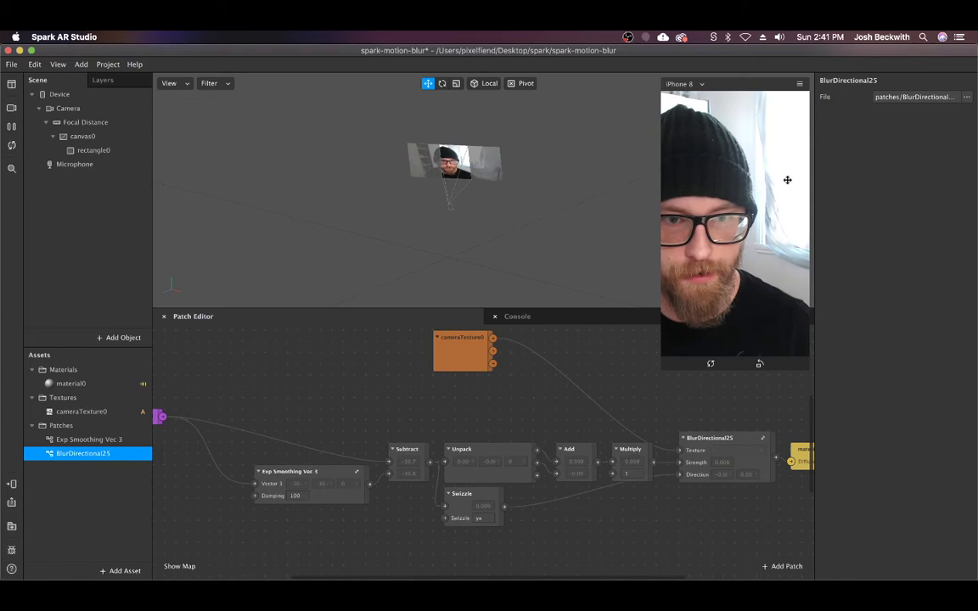
Step: Move the cameraTexture0 patch closer to BlurDirectional25, placing it just above the Multiply patch in the patch graph
left_click_drag(466, 364, 588, 387)
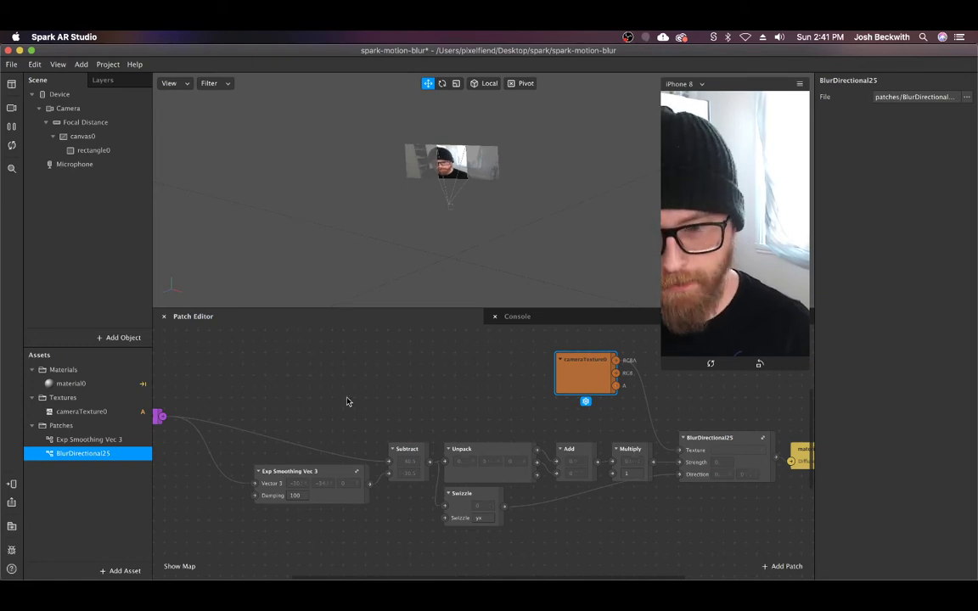
left_click(371, 395)
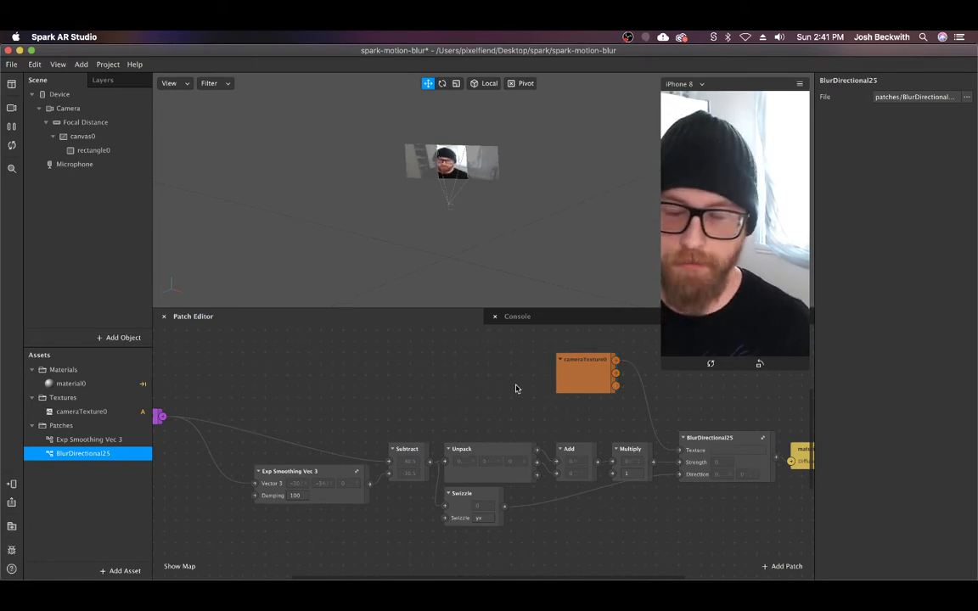
left_click_drag(604, 379, 626, 389)
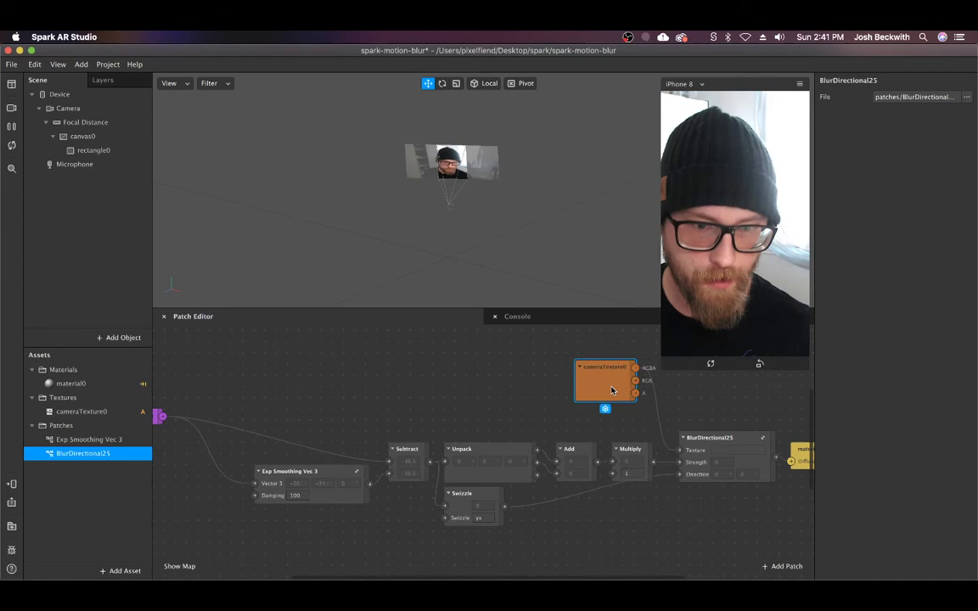
left_click(517, 395)
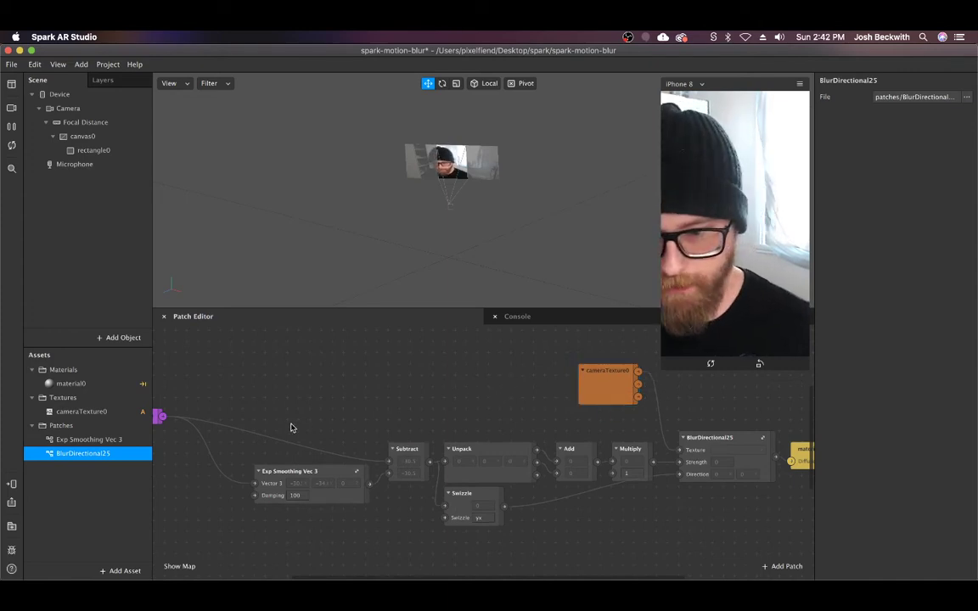
Step: Look over the patch chain from Exp Smoothing Vec 3 to material0 and select the BlurDirectional25 patch
left_click_drag(290, 426, 720, 557)
left_click(543, 535)
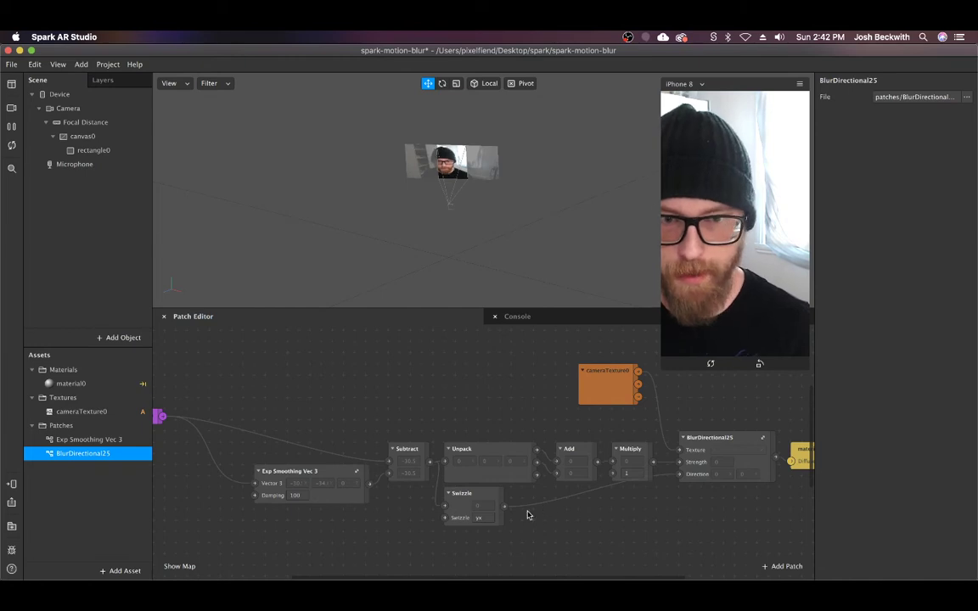
scroll(520, 517, "right", 5)
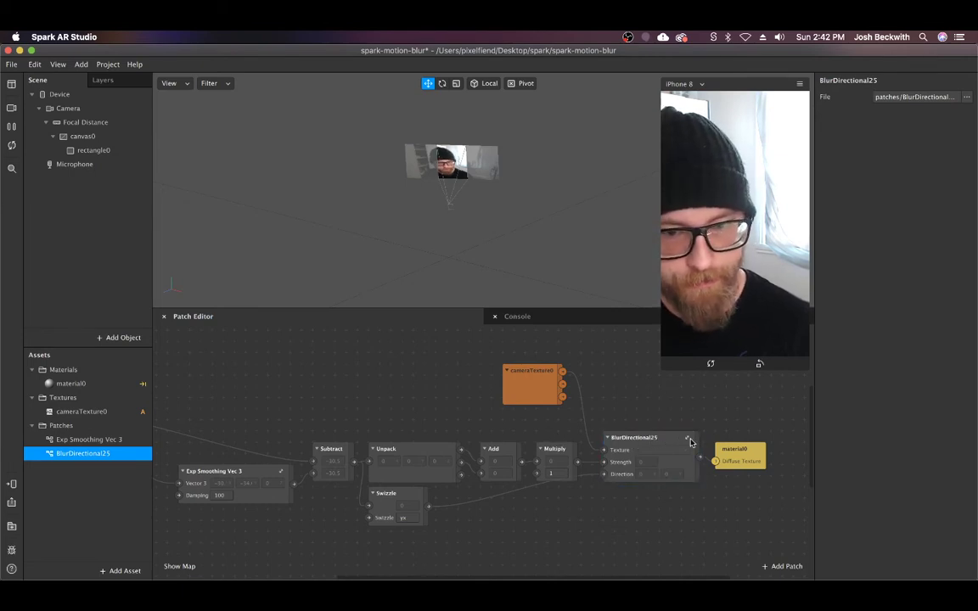
mouse_move(666, 438)
left_mouse_down()
mouse_move(668, 410)
mouse_move(670, 439)
left_mouse_up()
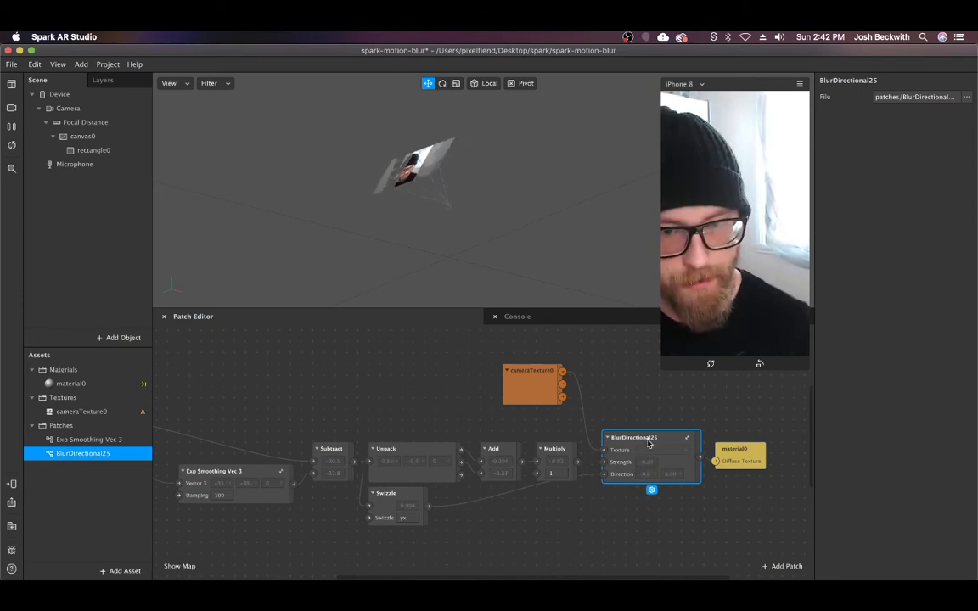
Step: Switch to Chrome and check the patches folder of the spark-convolution-patch repository on GitHub, including its web address
mouse_move(489, 608)
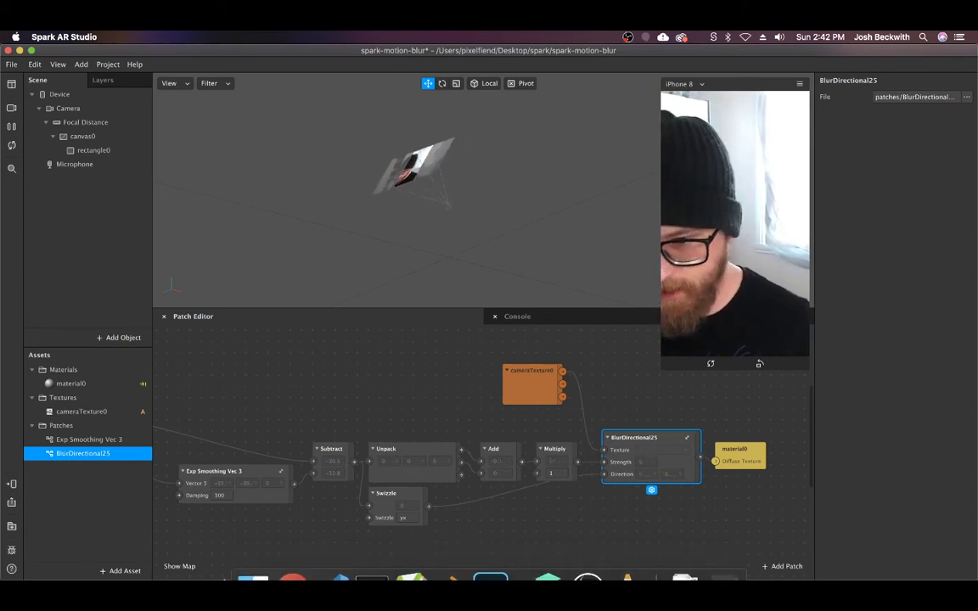
left_click(290, 555)
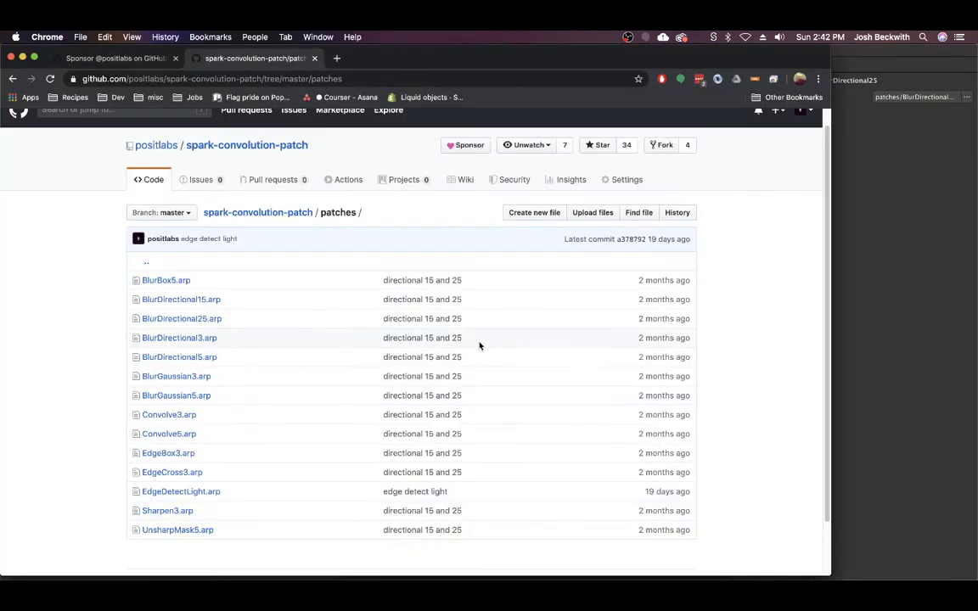
left_click(255, 79)
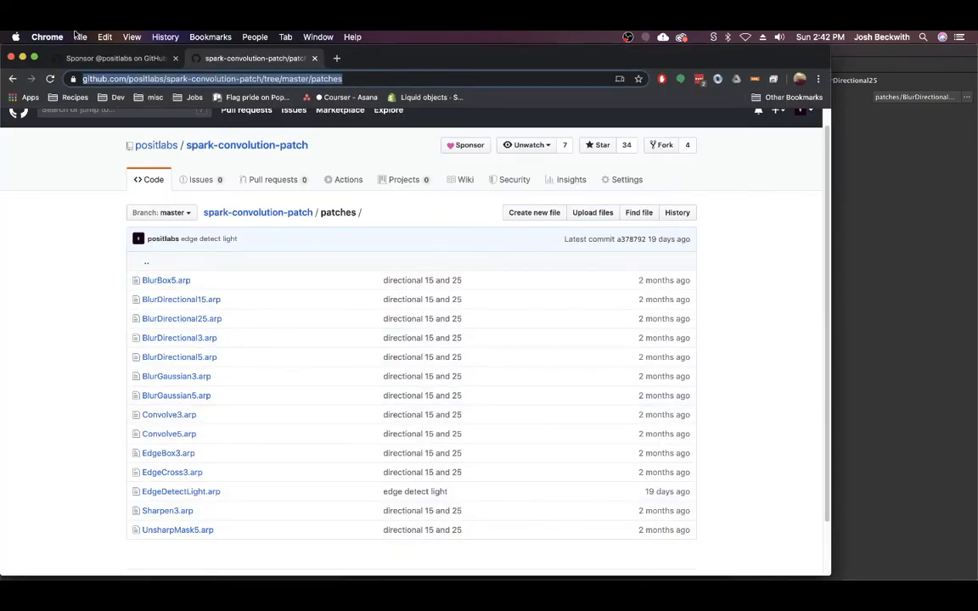
left_click(76, 293)
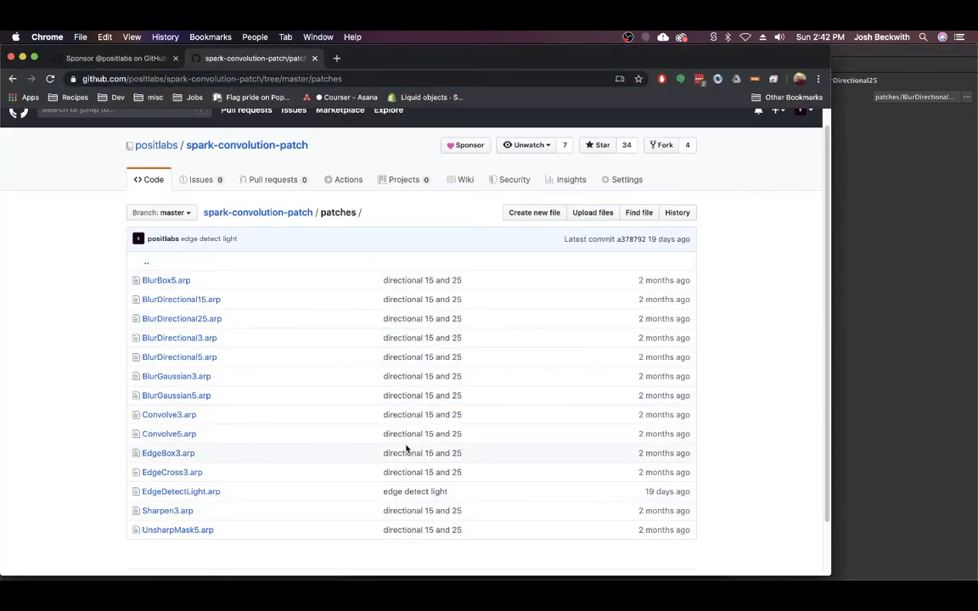
Step: View the patch author's GitHub Sponsors page and highlight its sponsors heading
left_click(119, 58)
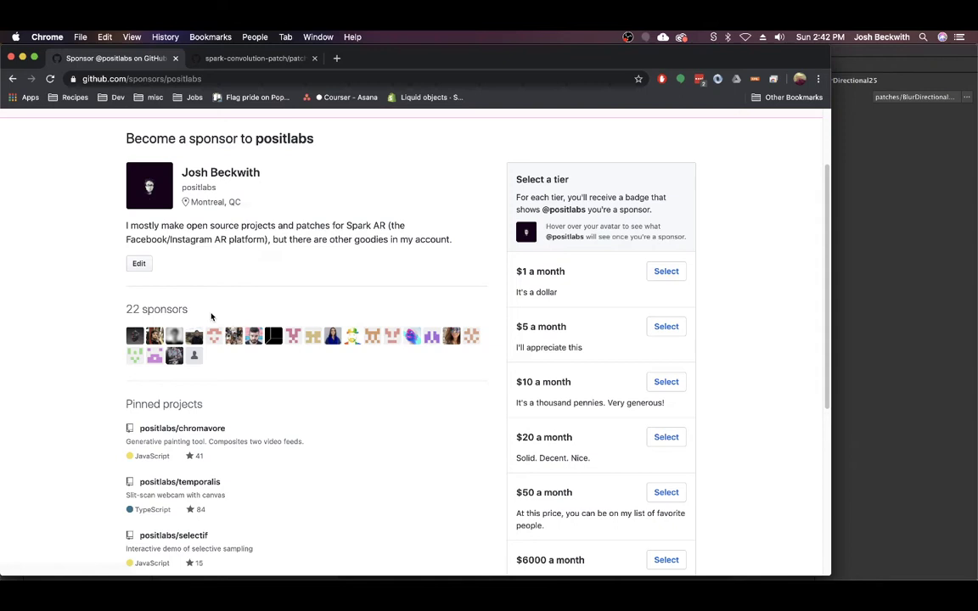
left_click_drag(207, 316, 91, 309)
left_click(91, 309)
Step: Switch back to Spark AR Studio and move the patches from Exp Smoothing Vec 3 through BlurDirectional25 lower in the graph as a group
left_click(869, 229)
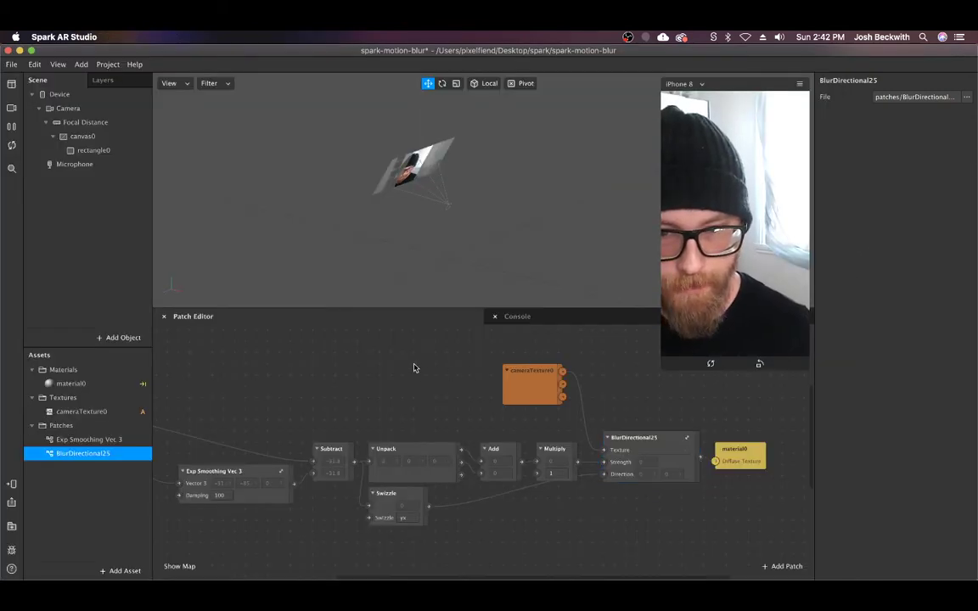
scroll(478, 414, "left", 5)
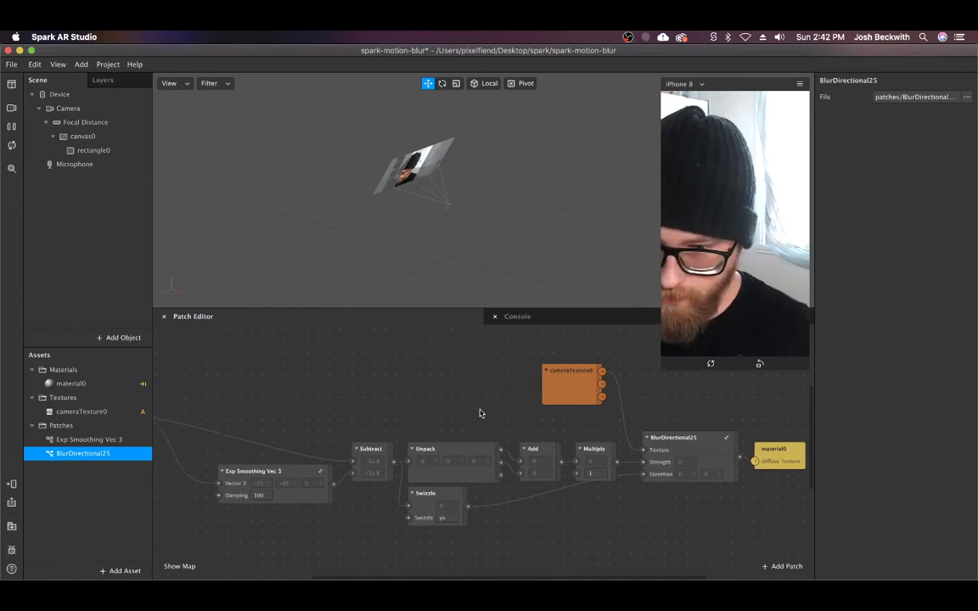
left_click_drag(781, 418, 264, 528)
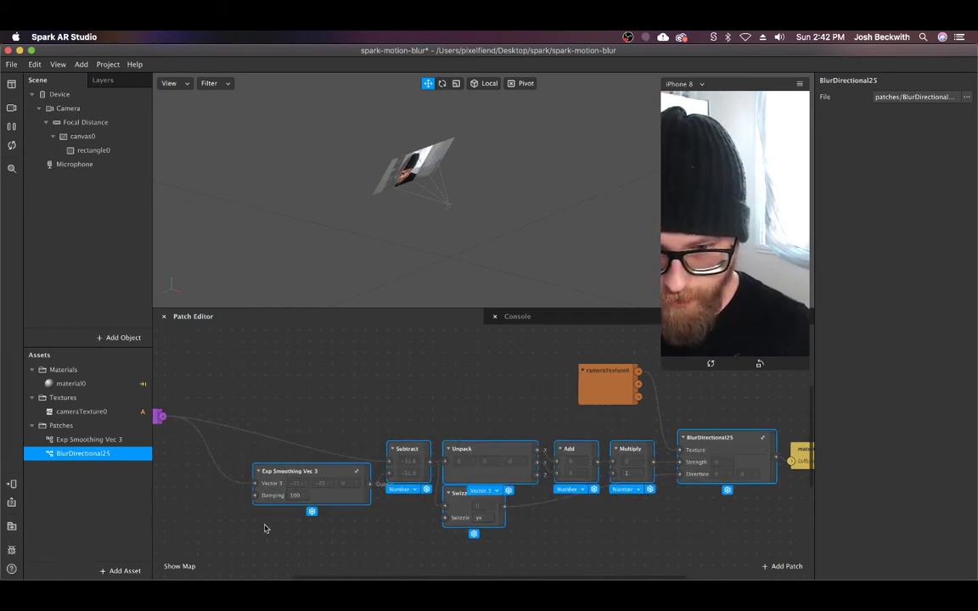
left_click_drag(738, 440, 700, 504)
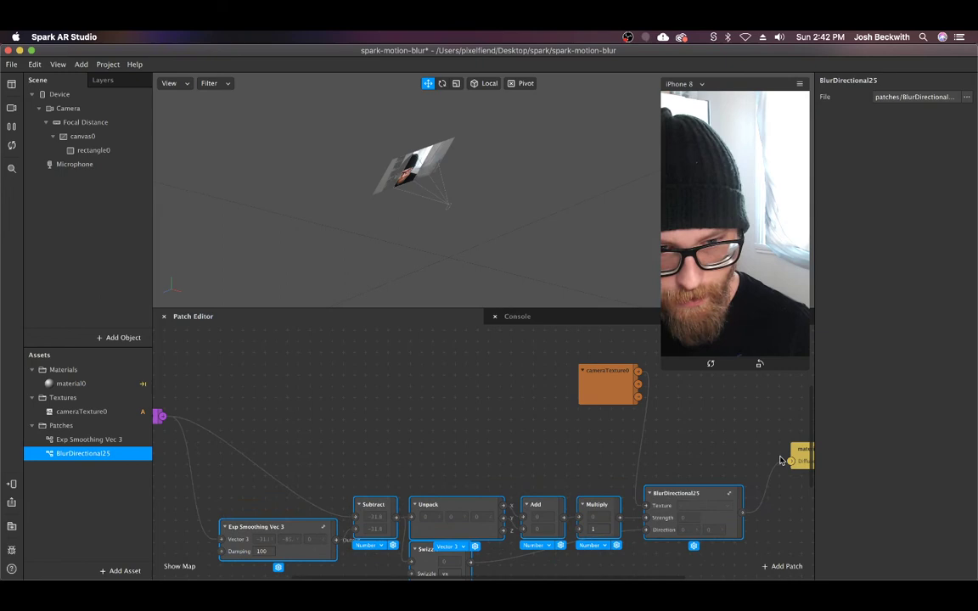
left_click(749, 465)
Step: Disconnect the Strength and Direction inputs of BlurDirectional25 and move the patch up beside cameraTexture0
left_click_drag(637, 371, 773, 466)
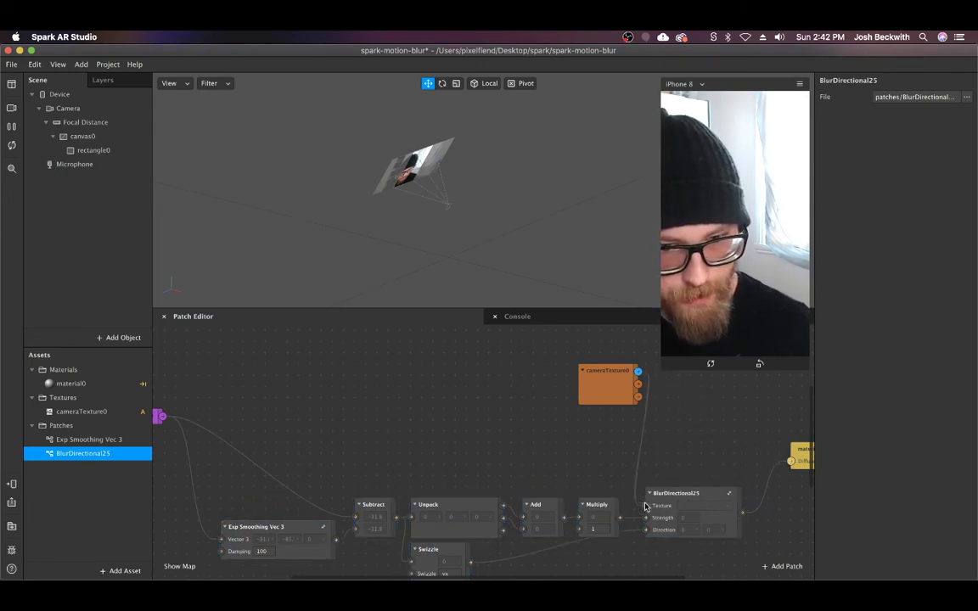
left_click_drag(645, 507, 647, 506)
left_click(694, 498)
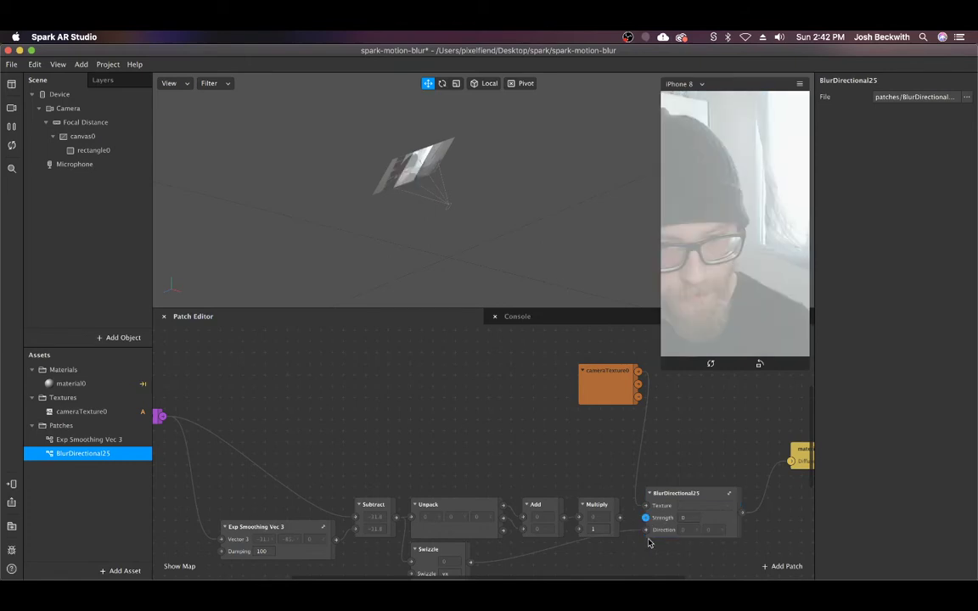
left_click_drag(704, 492, 727, 417)
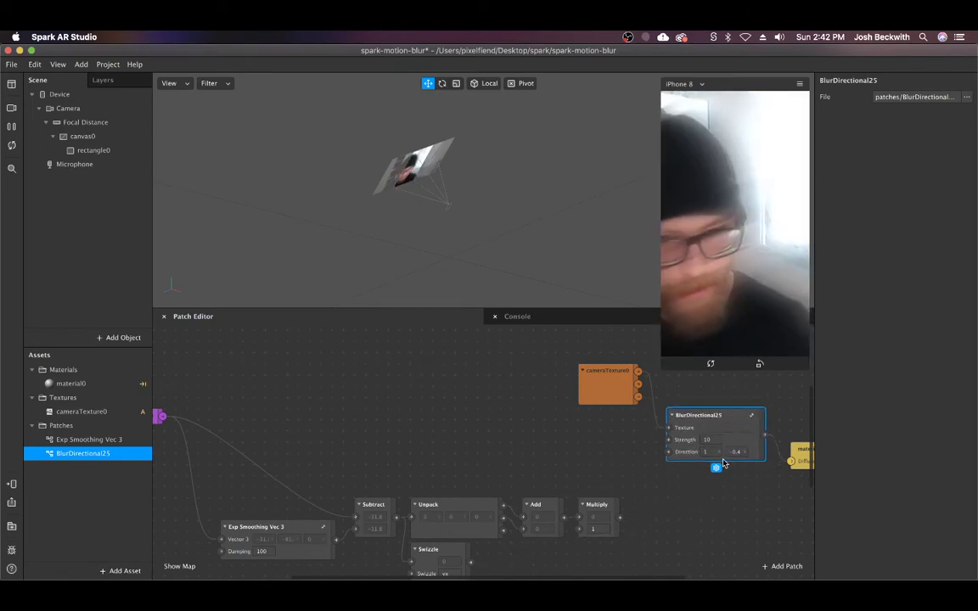
Step: Set the BlurDirectional25 Strength to 4 and its Direction to 1 and 0.6, trying other first Direction values along the way
left_click(709, 439)
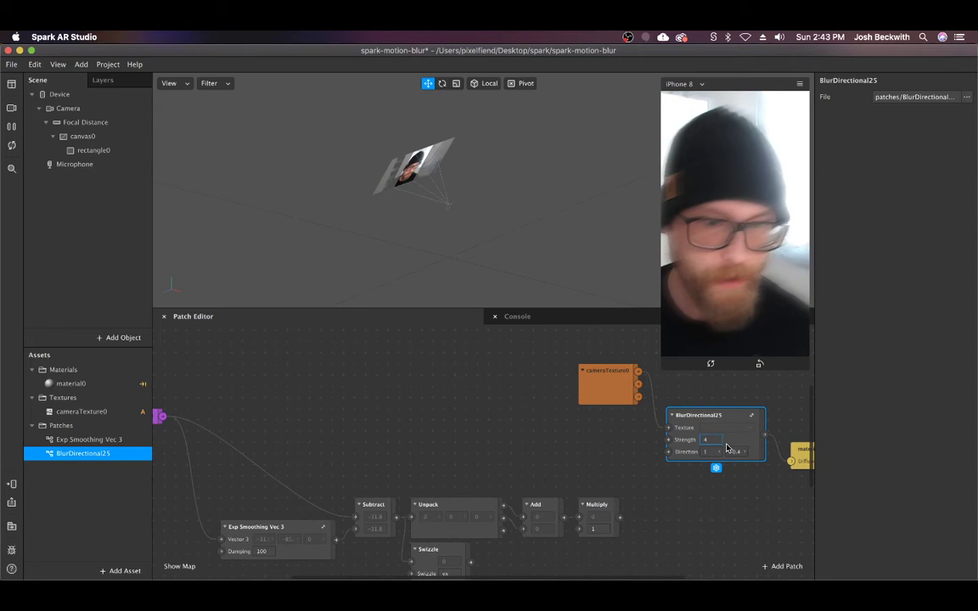
left_click_drag(725, 418, 726, 407)
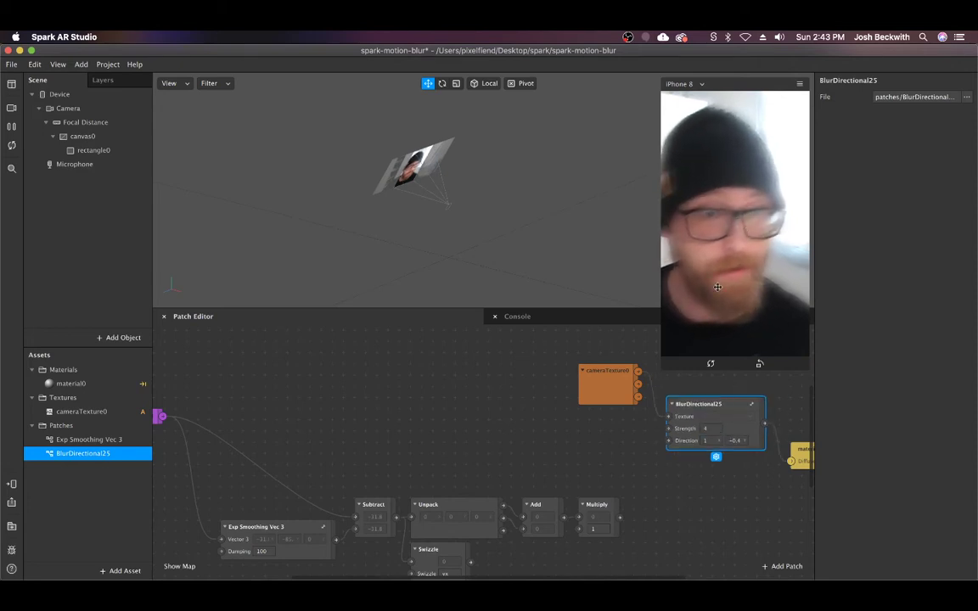
left_click(705, 441)
type("2")
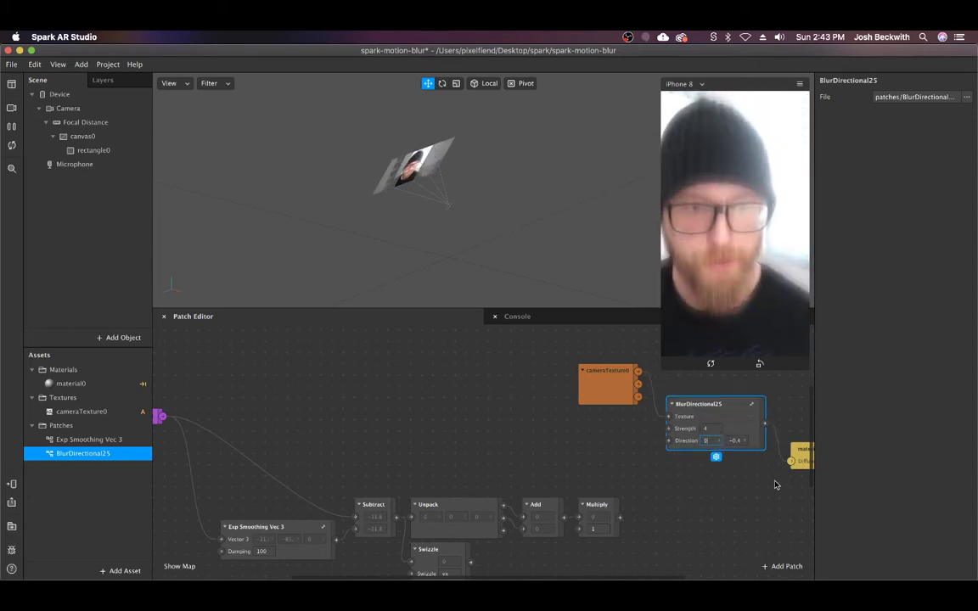
key("BackSpace")
type("-1")
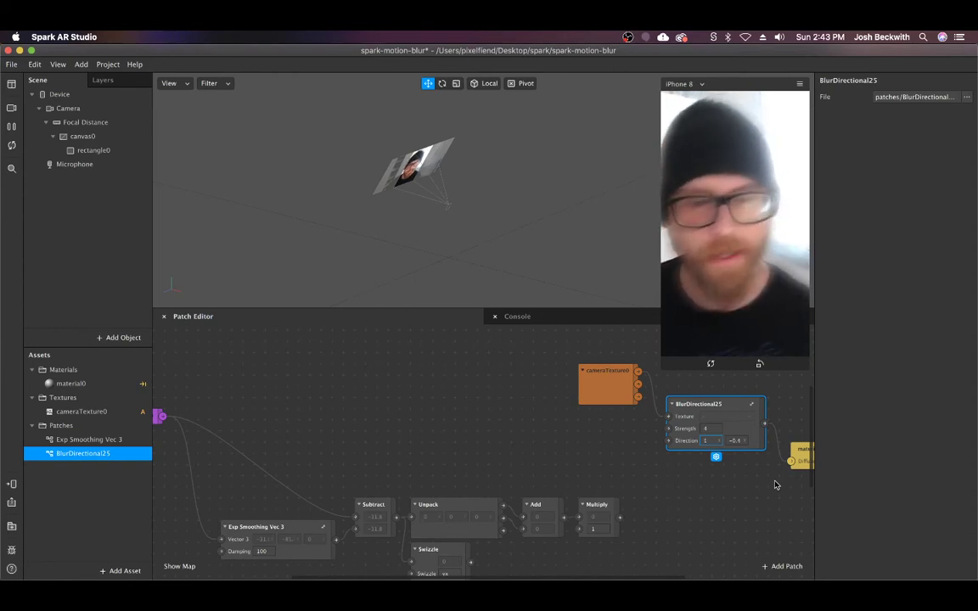
left_click(735, 441)
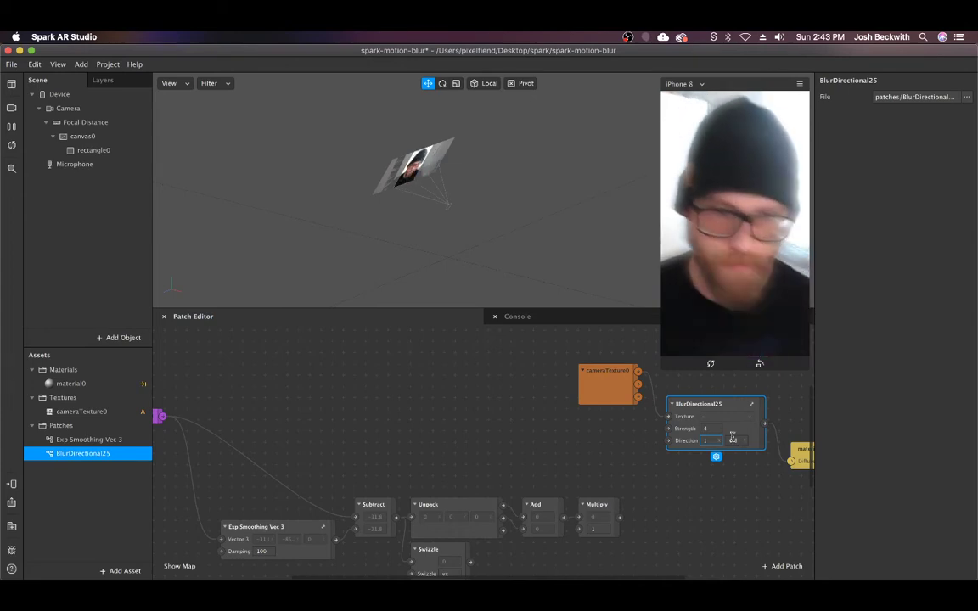
left_click(703, 459)
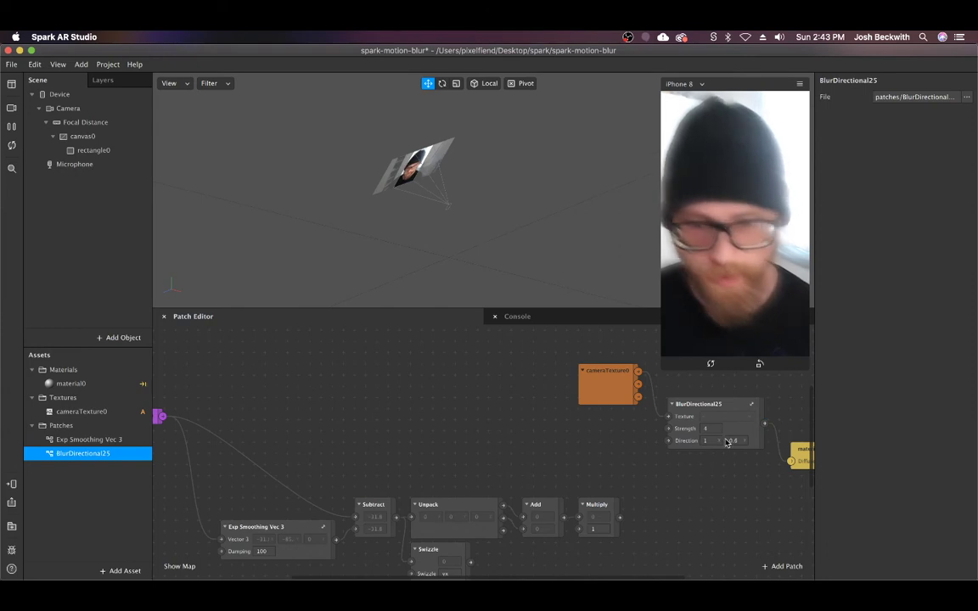
scroll(364, 469, "left", 3)
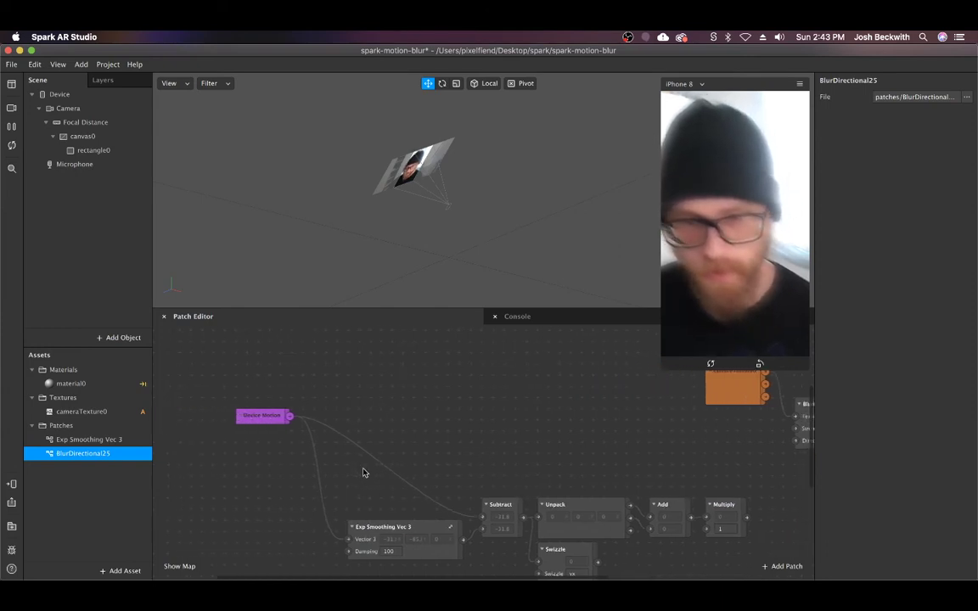
scroll(364, 469, "right", 3)
left_click(692, 429)
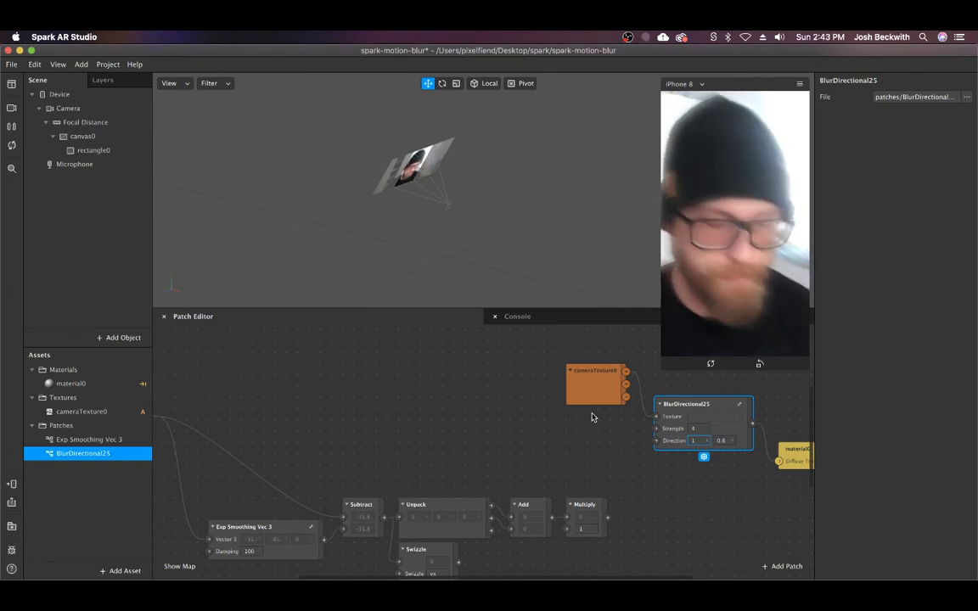
left_click(572, 433)
Step: Arrange the Device Motion, Exp Smoothing Vec 3 and Subtract patches close together at the start of the lower patch chain
scroll(557, 442, "left", 3)
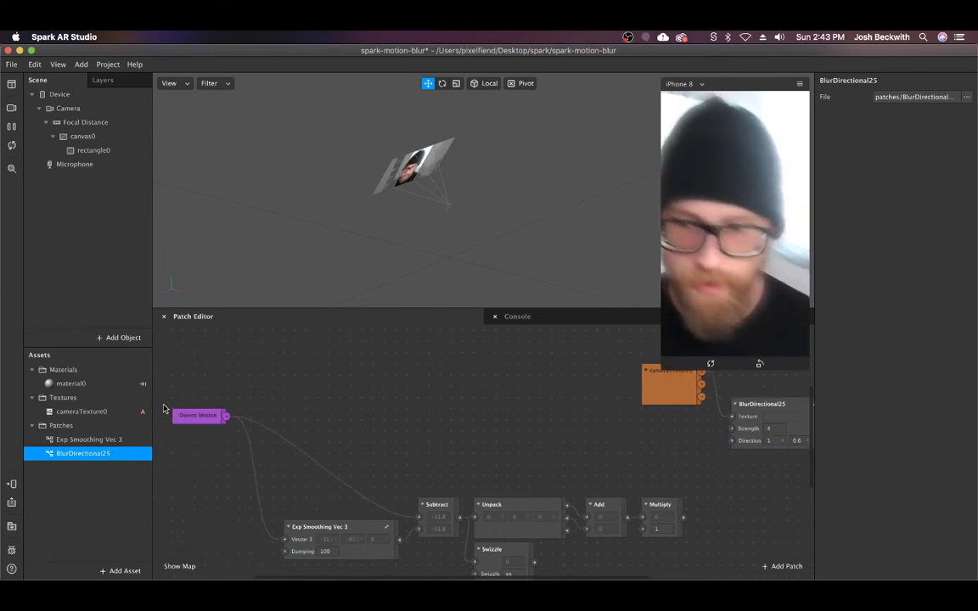
left_click_drag(200, 419, 233, 507)
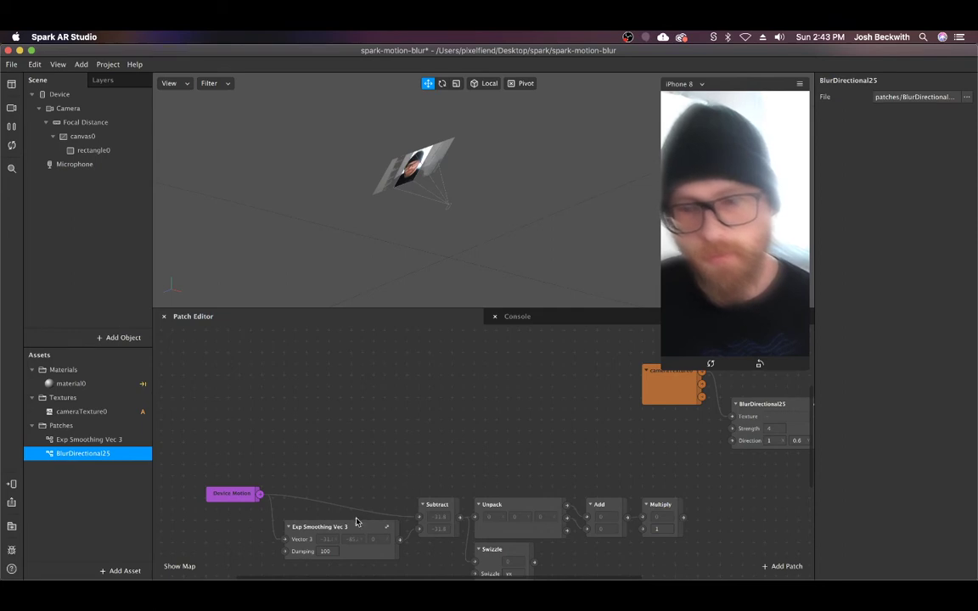
mouse_move(356, 523)
left_mouse_down()
mouse_move(363, 532)
mouse_move(346, 534)
left_mouse_up()
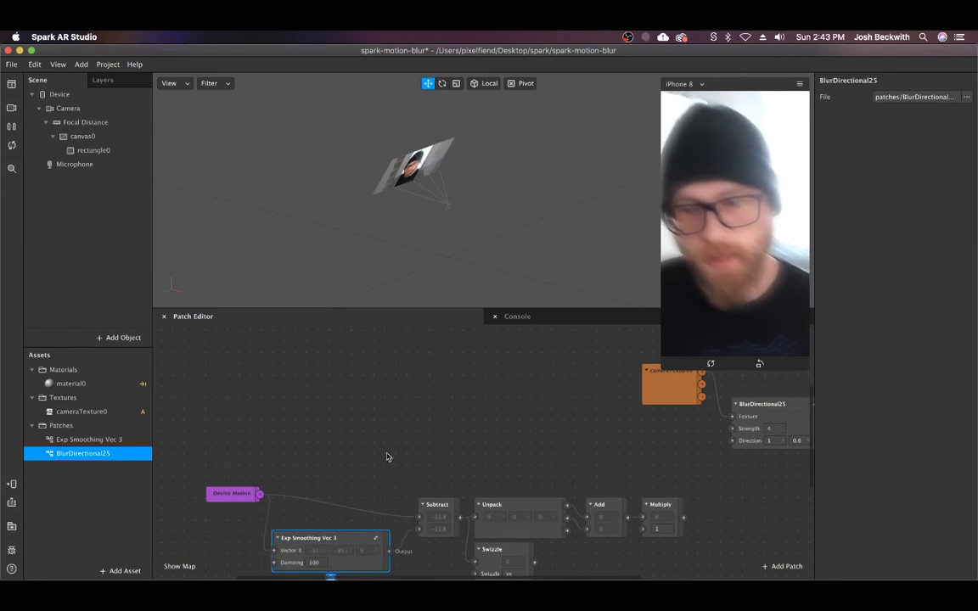
left_click_drag(425, 508, 412, 508)
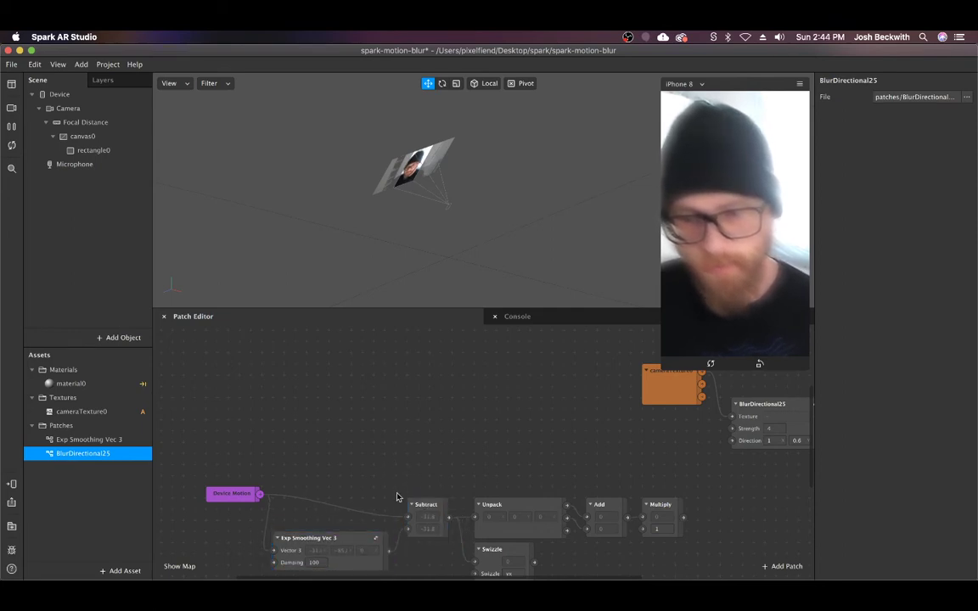
Step: Move the Exp Smoothing Vec 3 patch slightly up in the graph and select its asset to show the file properties
left_click(334, 541)
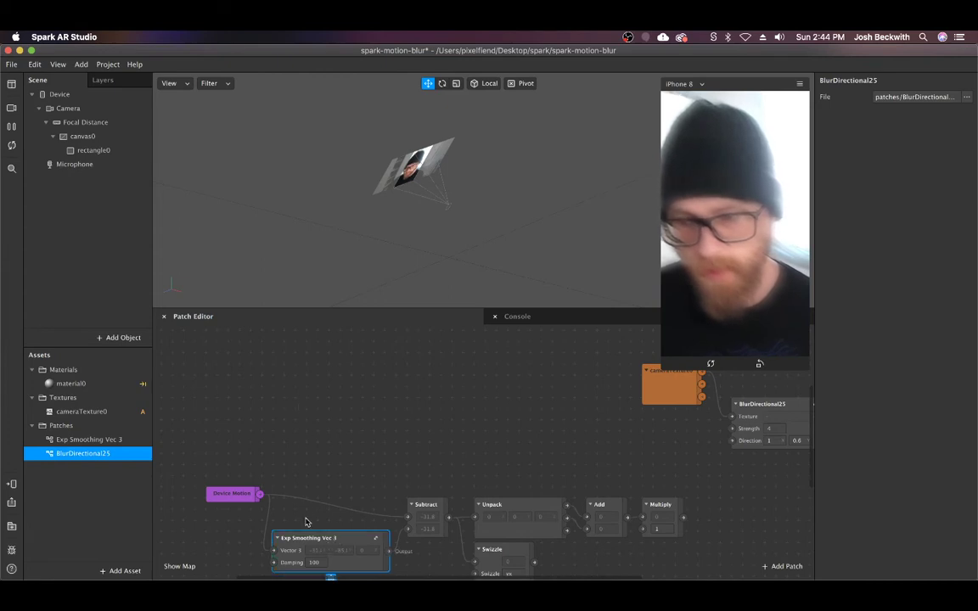
left_click(237, 498)
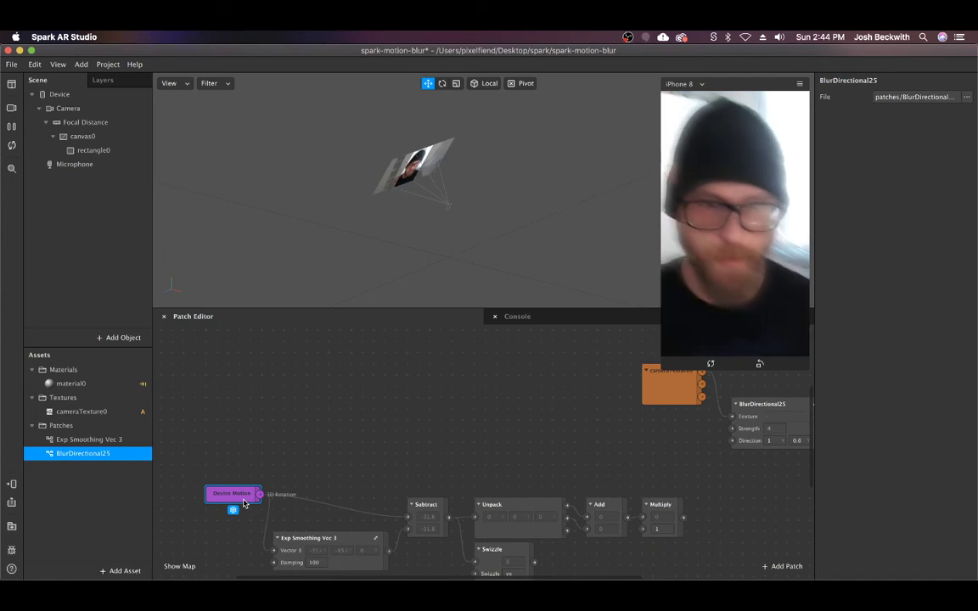
left_click(381, 488)
left_click(336, 539)
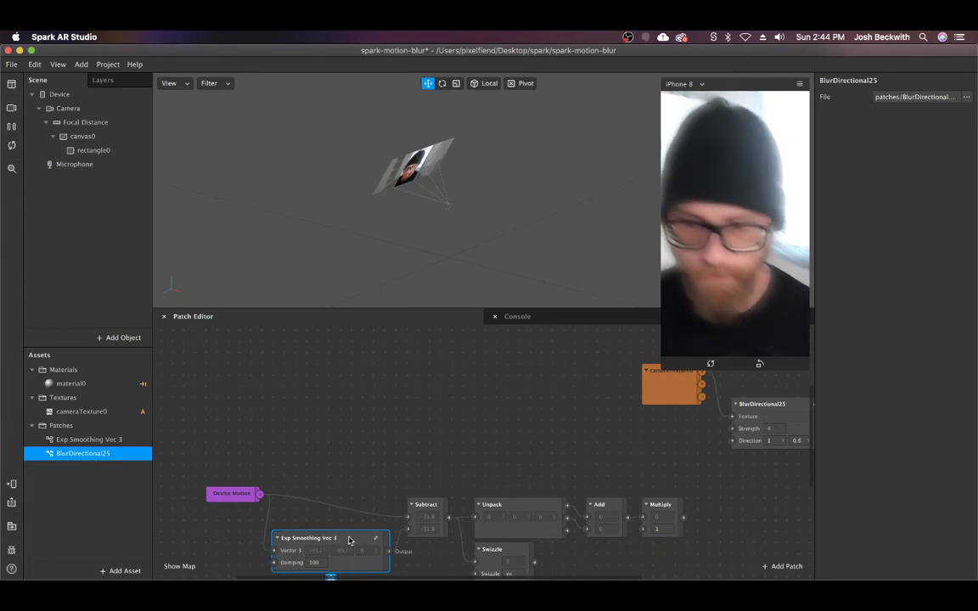
mouse_move(348, 540)
left_mouse_down()
mouse_move(371, 528)
mouse_move(323, 497)
mouse_move(348, 530)
left_mouse_up()
left_click(106, 439)
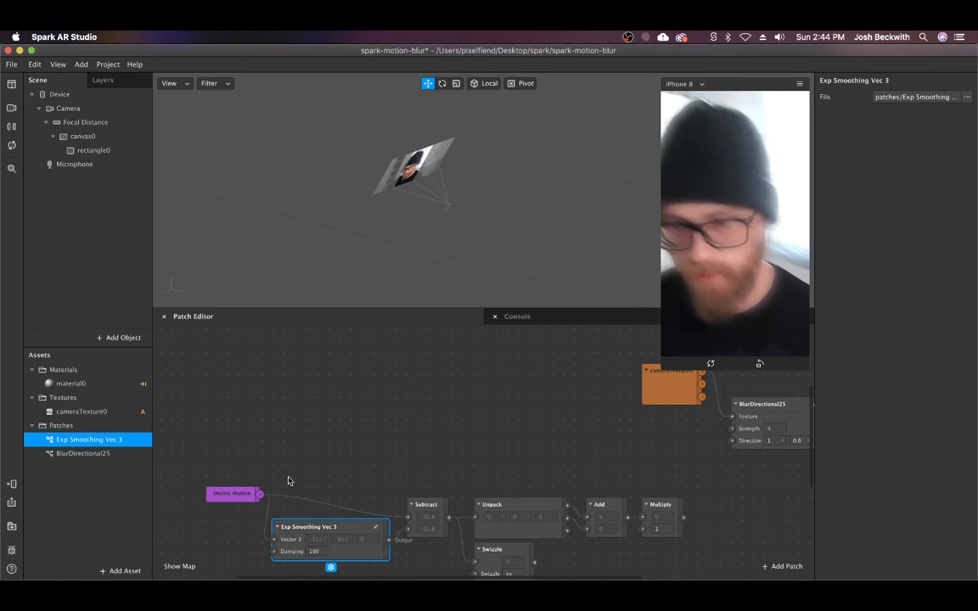
Step: Move the Device Motion and Subtract patches slightly higher in the graph, keeping them close to Exp Smoothing Vec 3
left_click_drag(238, 491, 241, 468)
left_click(346, 533)
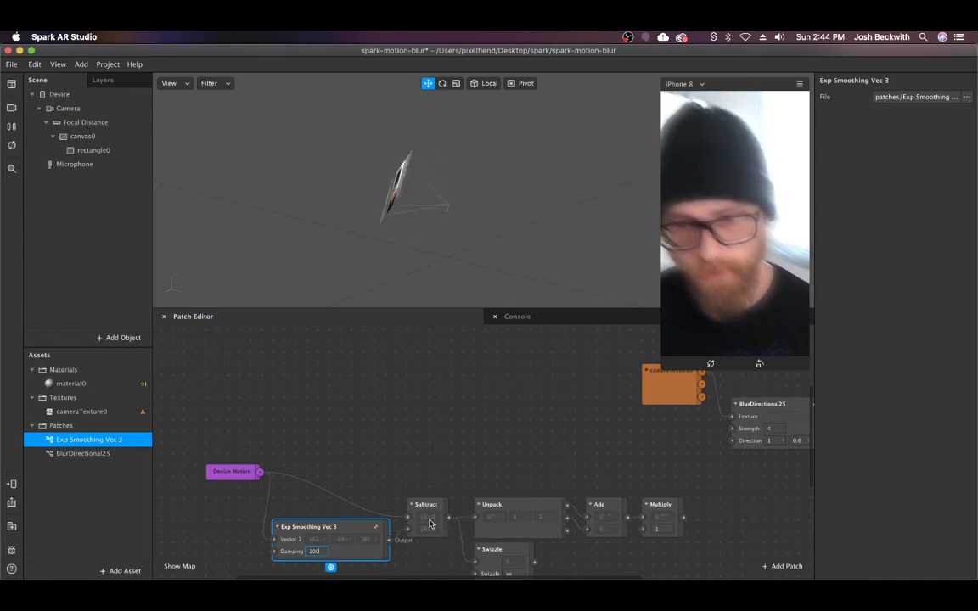
left_click_drag(431, 512, 437, 501)
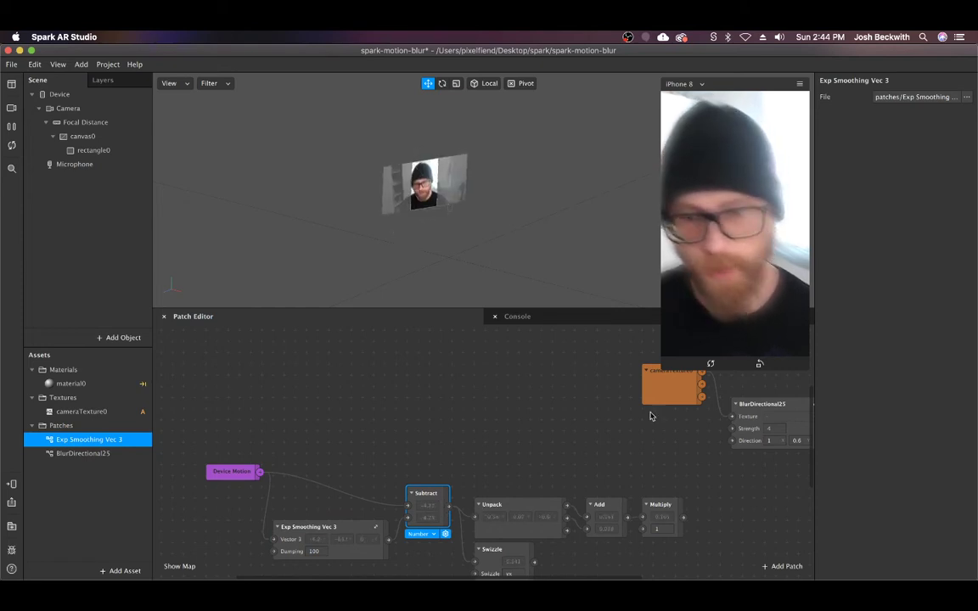
left_click(469, 466)
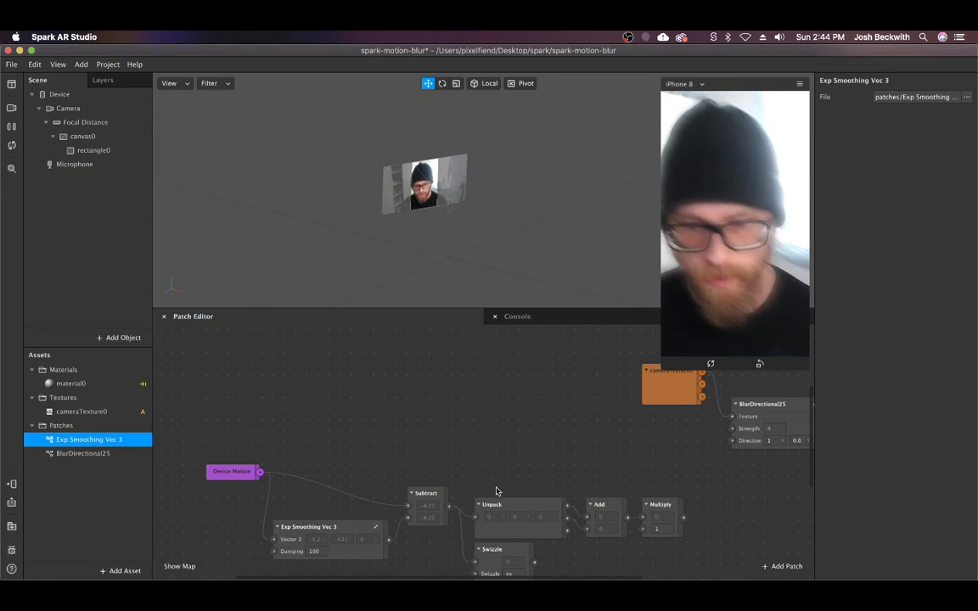
Step: Move the Unpack, Add and Multiply patches up as a group and place the Swizzle patch below them, beyond Subtract
left_click_drag(497, 491, 692, 556)
left_click_drag(553, 502, 584, 502)
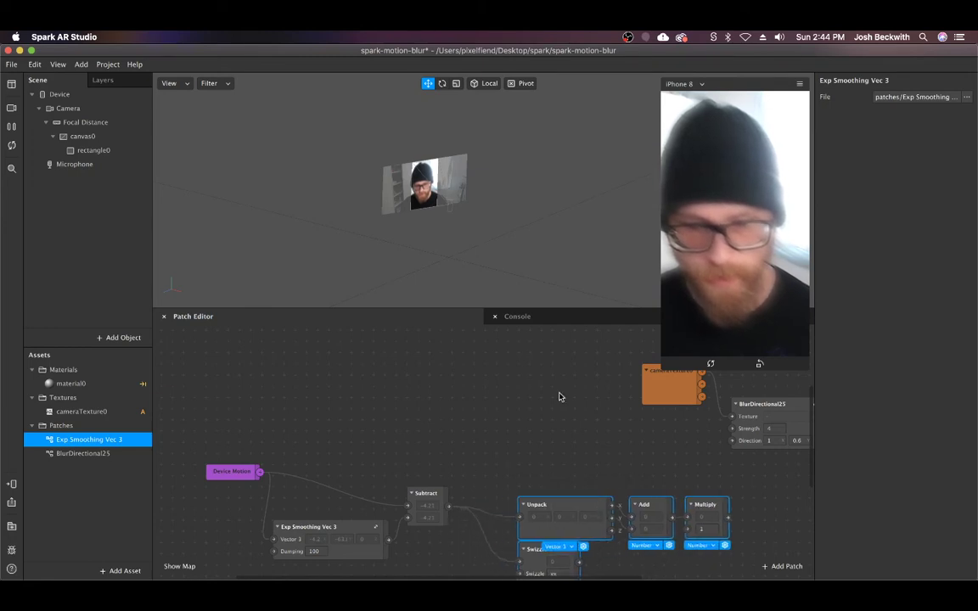
left_click_drag(752, 556, 540, 451)
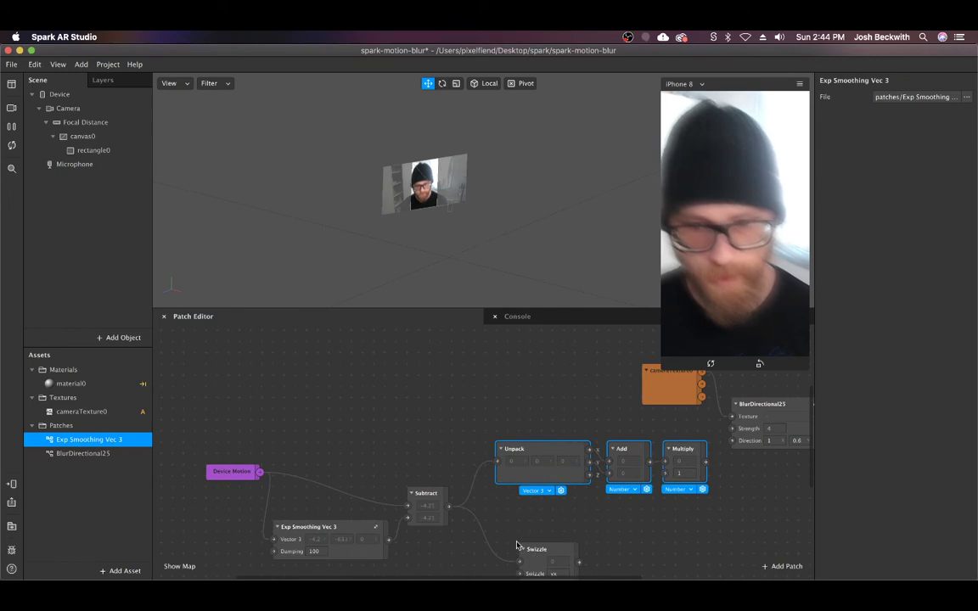
scroll(517, 545, "down", 3)
left_click(585, 513)
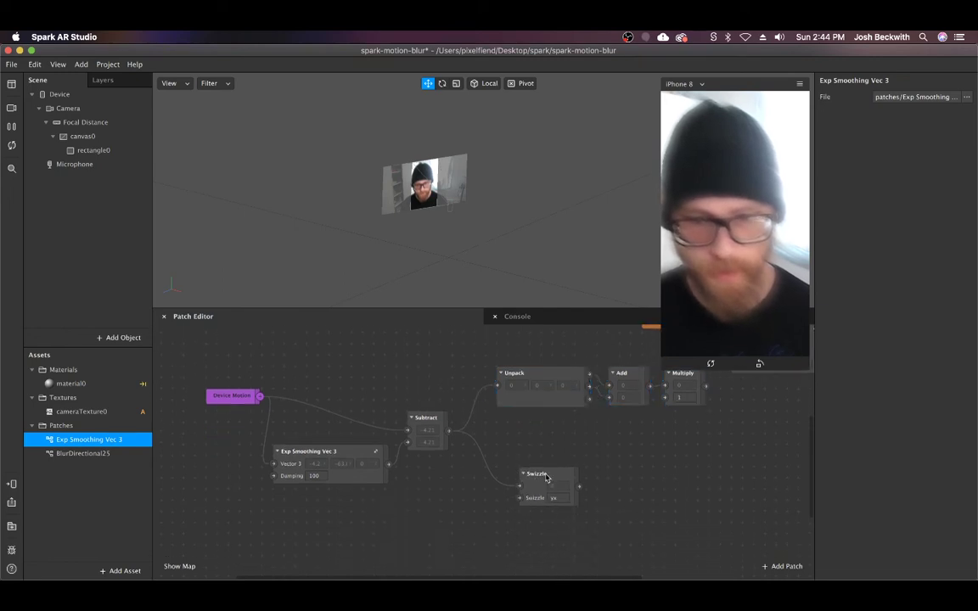
left_click_drag(547, 478, 529, 463)
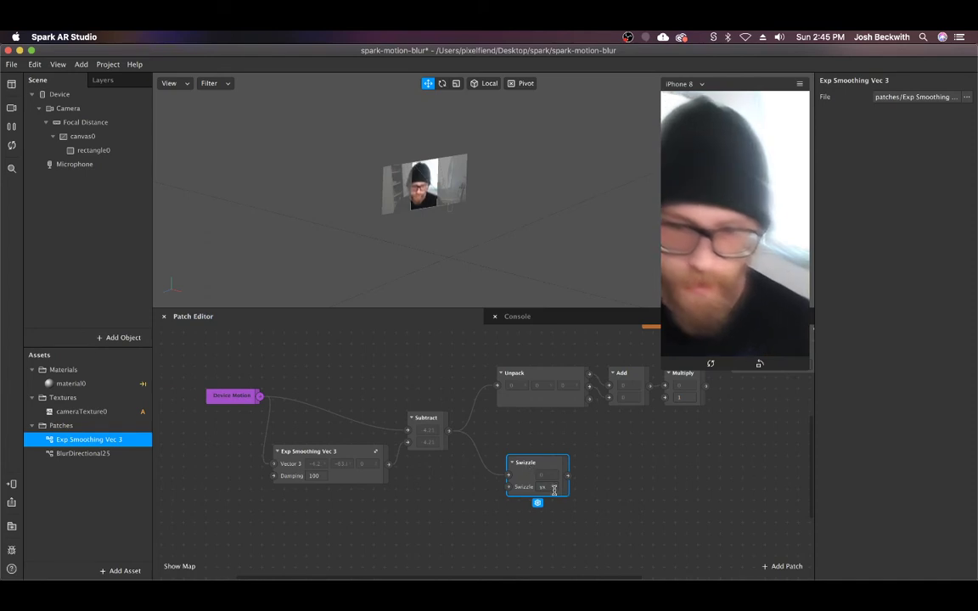
left_click_drag(530, 463, 565, 440)
Step: Connect the Swizzle output to the Direction input of BlurDirectional25 and shift the Unpack, Add and Multiply group up and back toward Subtract
scroll(645, 474, "right", 5)
scroll(645, 475, "up", 8)
scroll(628, 477, "down", 5)
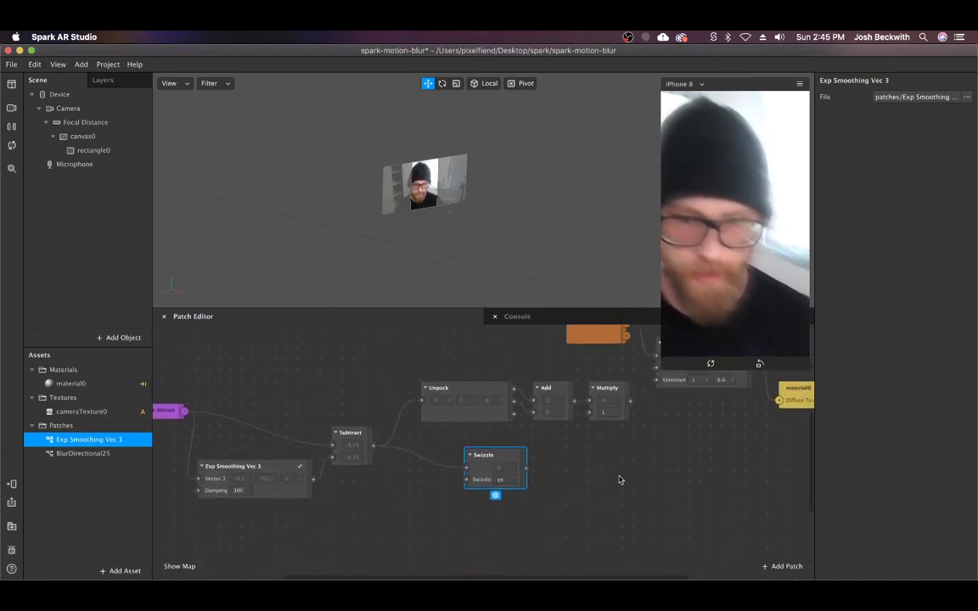
scroll(548, 479, "up", 3)
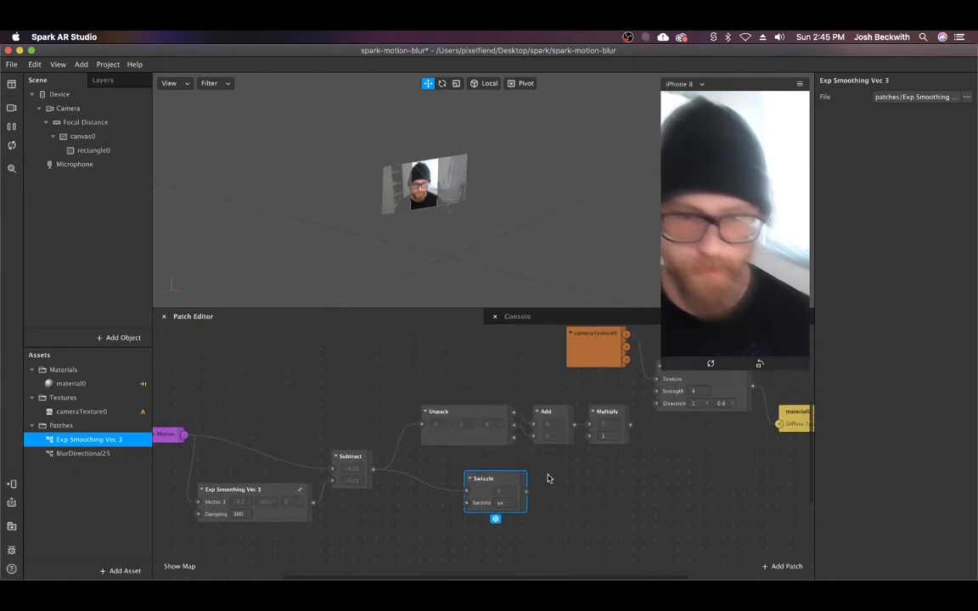
left_click_drag(658, 407, 412, 379)
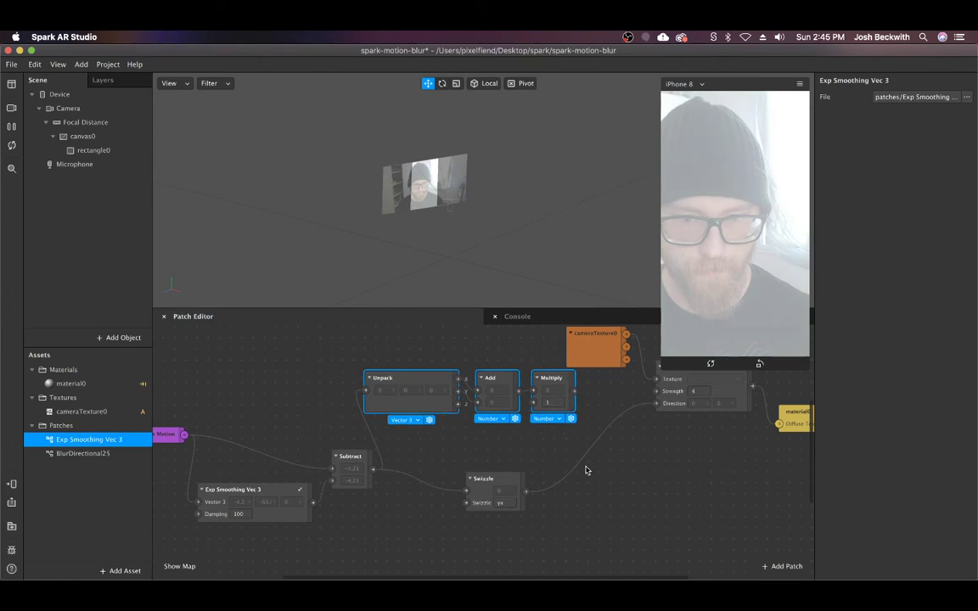
scroll(603, 468, "up", 3)
Step: Try several fixed Strength values on BlurDirectional25, including 0.2, 4 and 50, with the motion-driven Direction connected
left_click(696, 467)
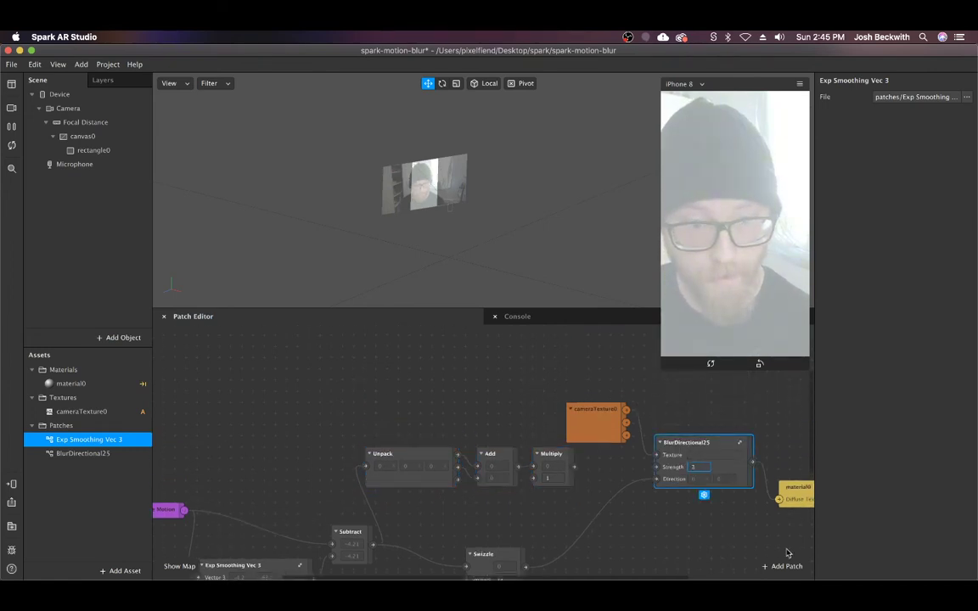
type("0.2")
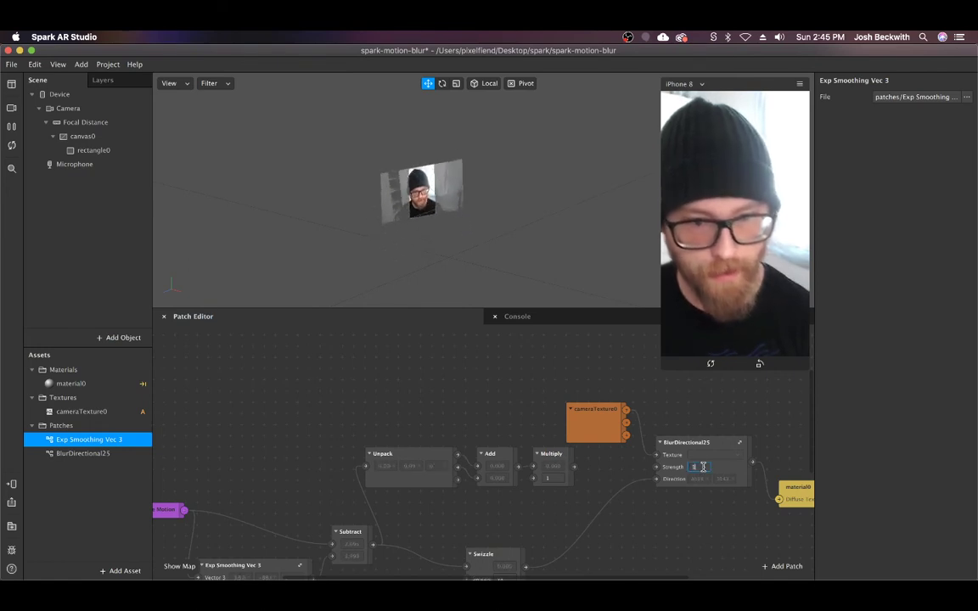
type("4")
key("Return")
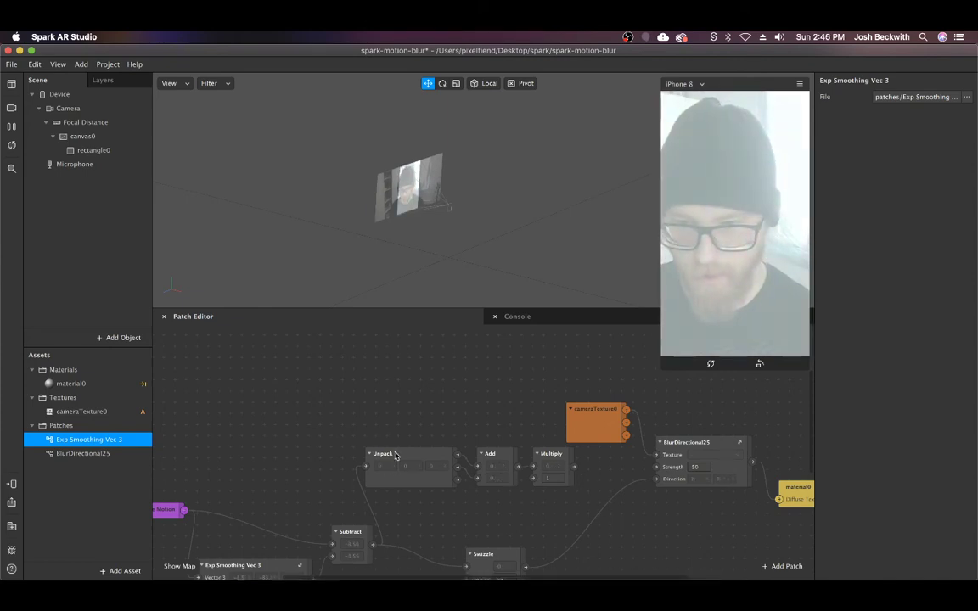
Step: Connect the Multiply output of the Unpack and Add chain to the Strength input of BlurDirectional25
scroll(421, 493, "down", 5)
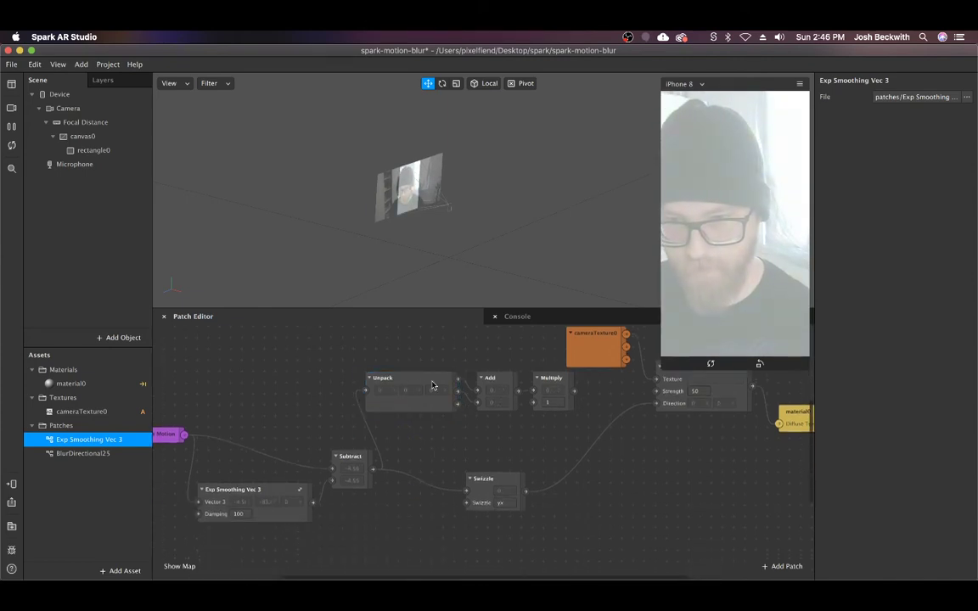
scroll(542, 509, "up", 5)
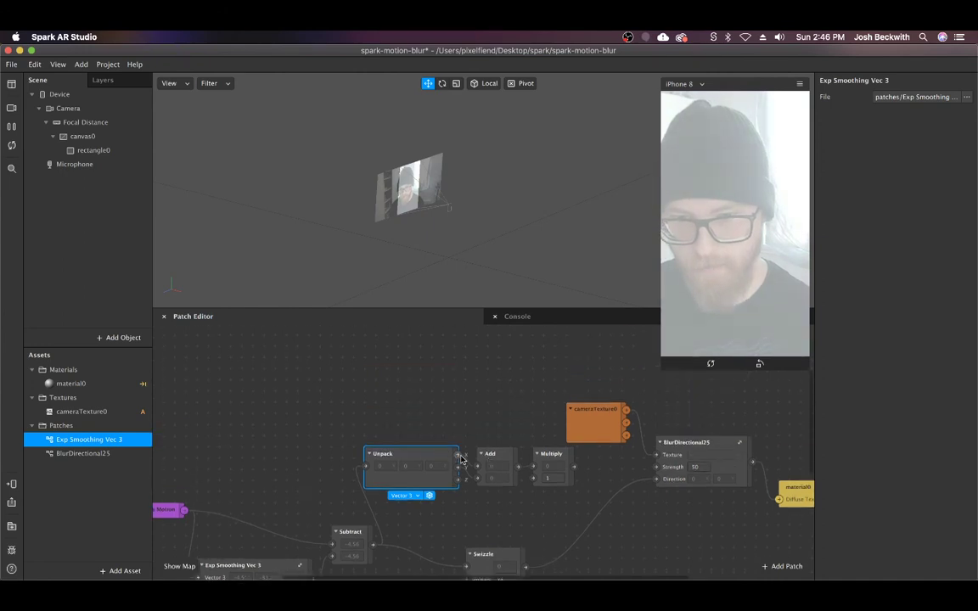
left_click(492, 459)
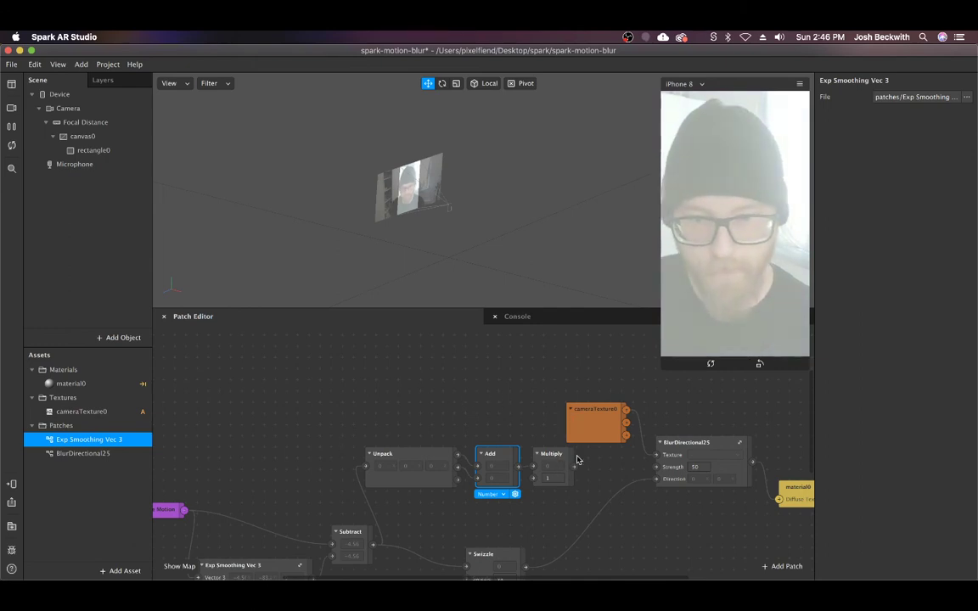
left_click(552, 477)
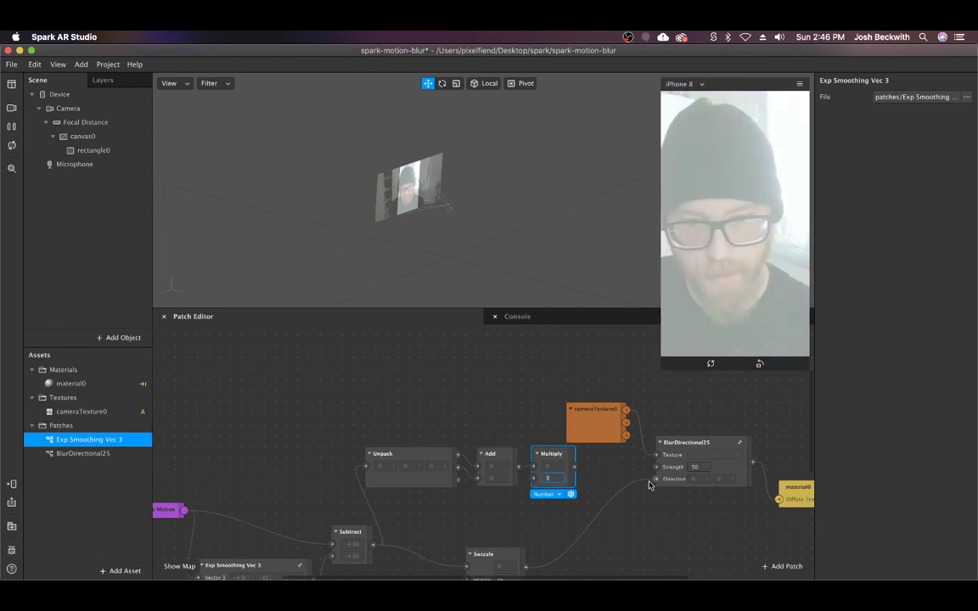
left_click(597, 476)
left_click_drag(629, 474, 656, 467)
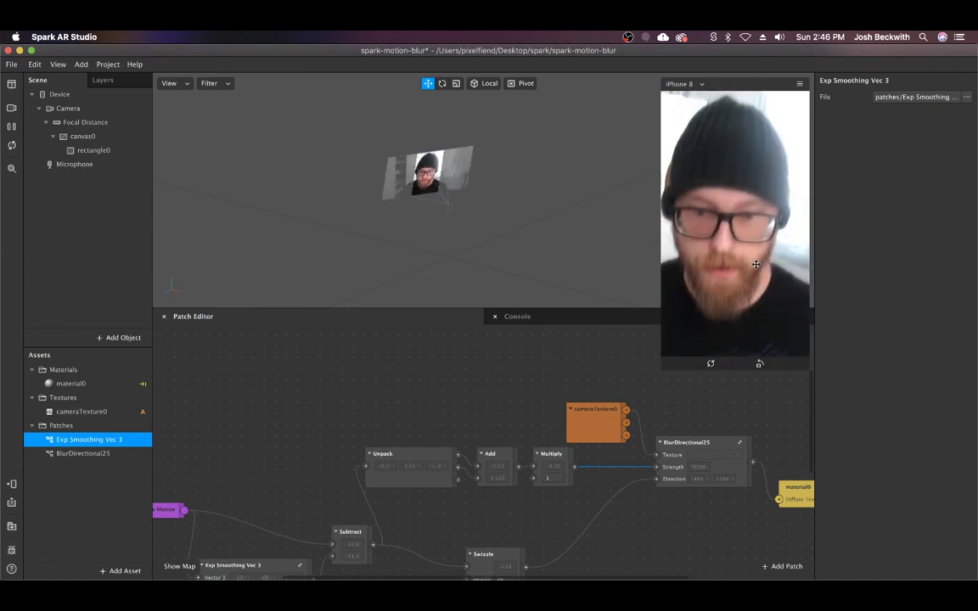
Step: Align the Swizzle patch level with Subtract and set the Multiply patch's second value to 4
scroll(616, 477, "down", 3)
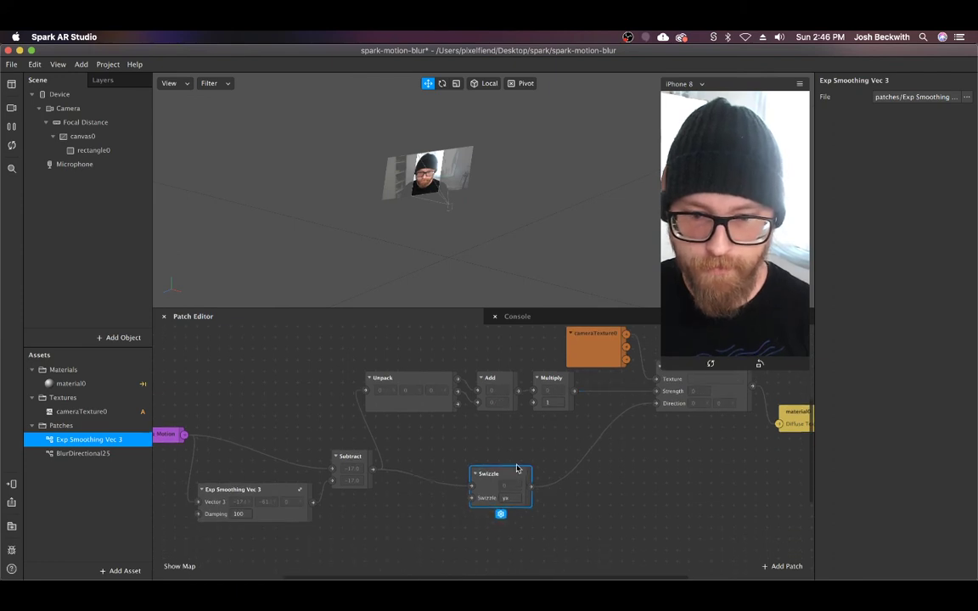
left_click_drag(492, 478, 526, 456)
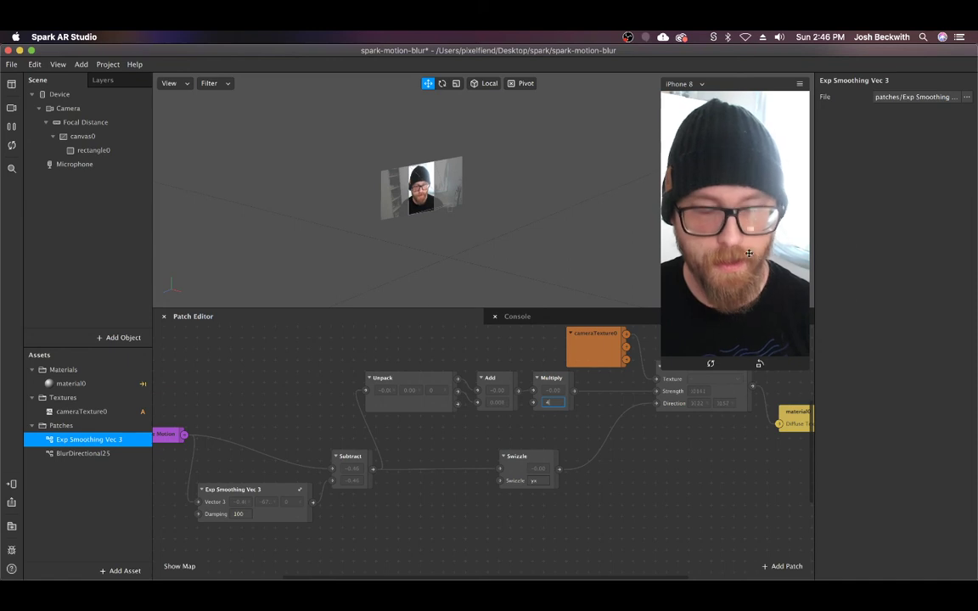
scroll(505, 504, "up", 5)
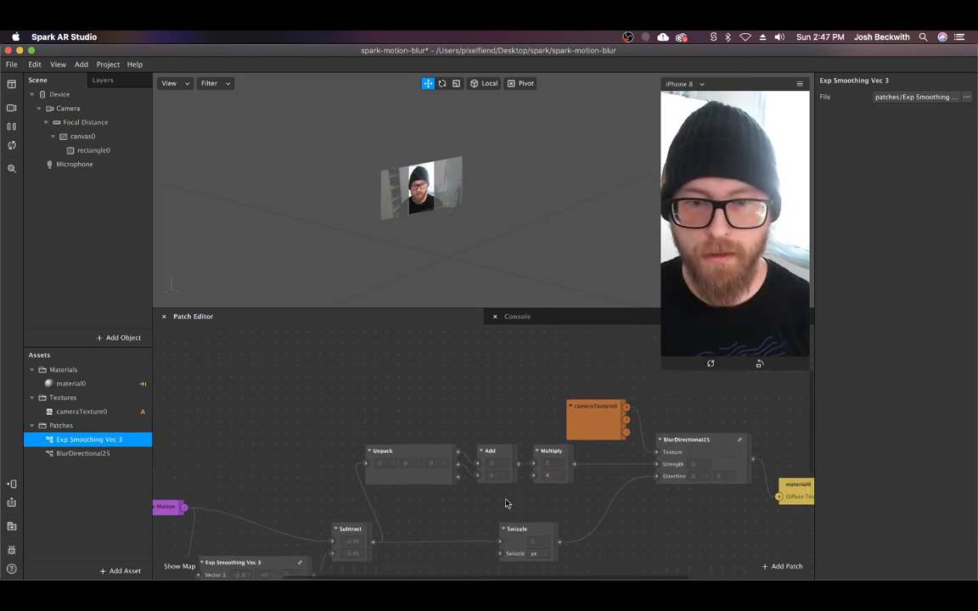
Step: Reposition the cameraTexture0 patch higher in the graph, directly above the Multiply patch
left_click_drag(585, 427, 595, 402)
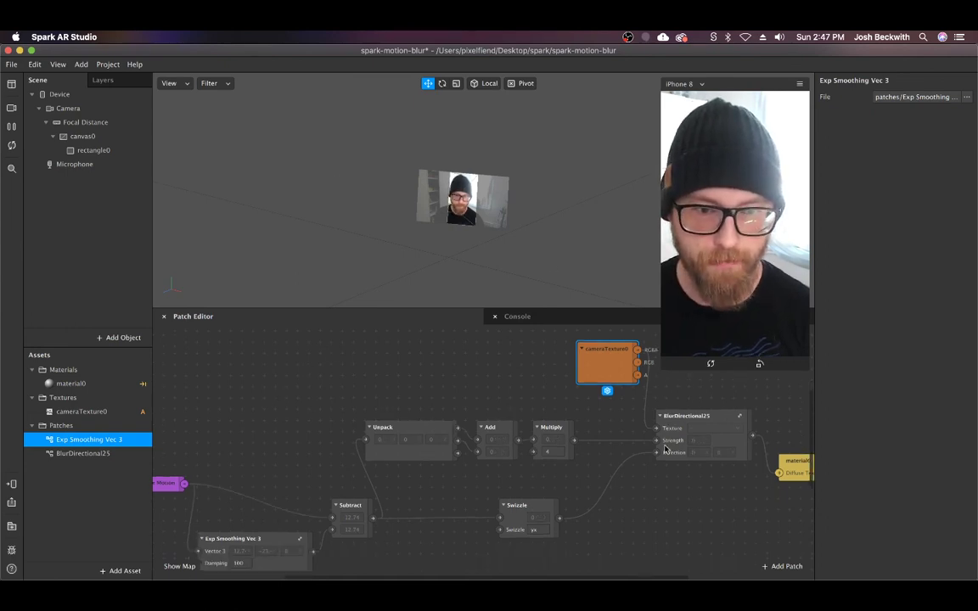
scroll(666, 447, "down", 2)
scroll(667, 450, "up", 2)
left_click_drag(606, 387, 585, 399)
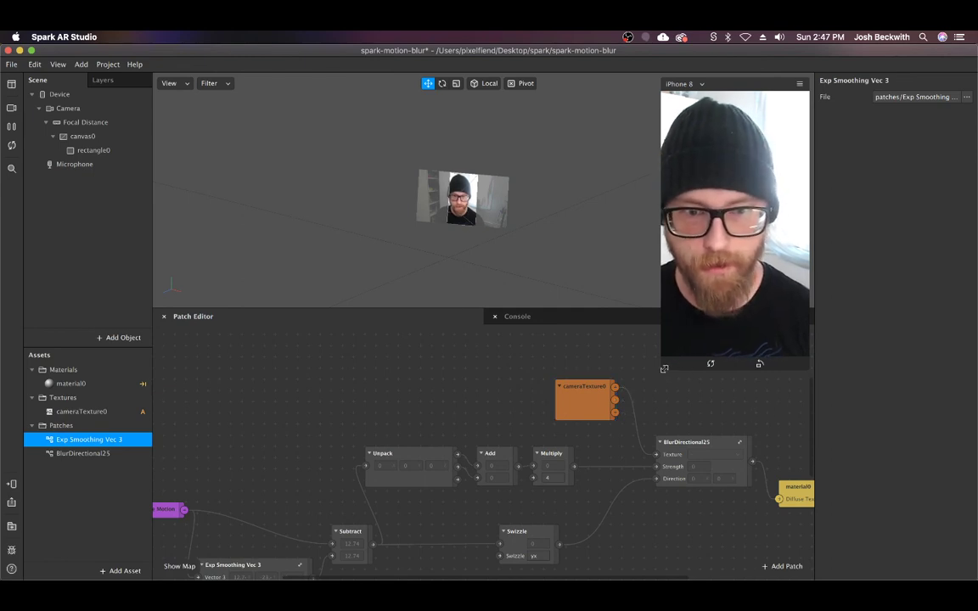
scroll(248, 453, "down", 1)
scroll(247, 453, "down", 3)
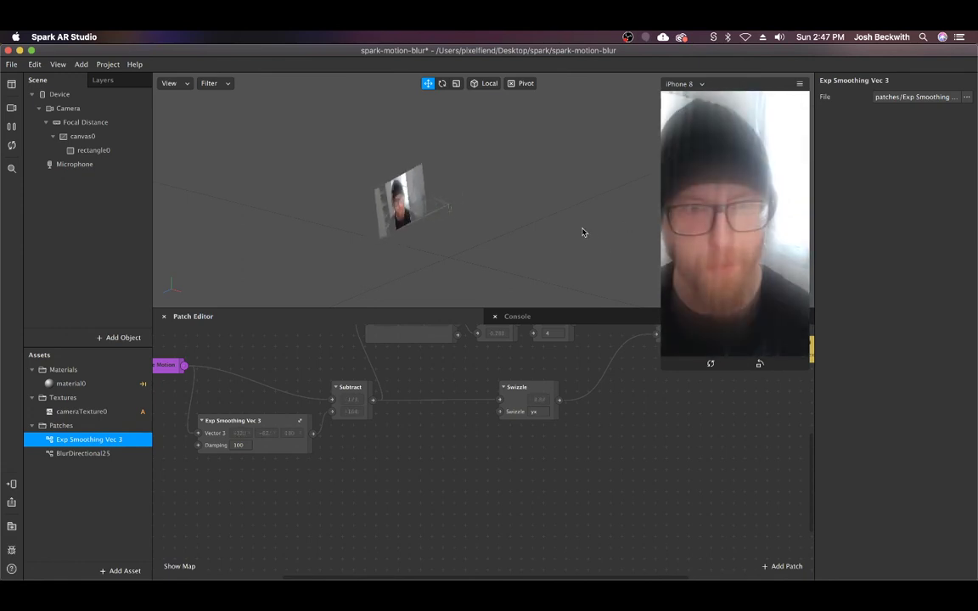
scroll(585, 530, "up", 2)
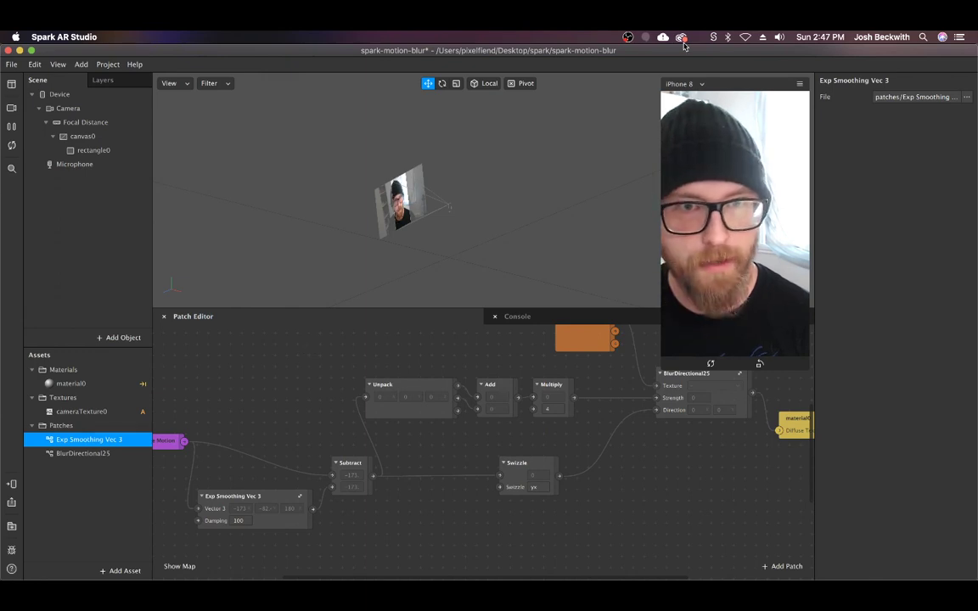
left_click(627, 38)
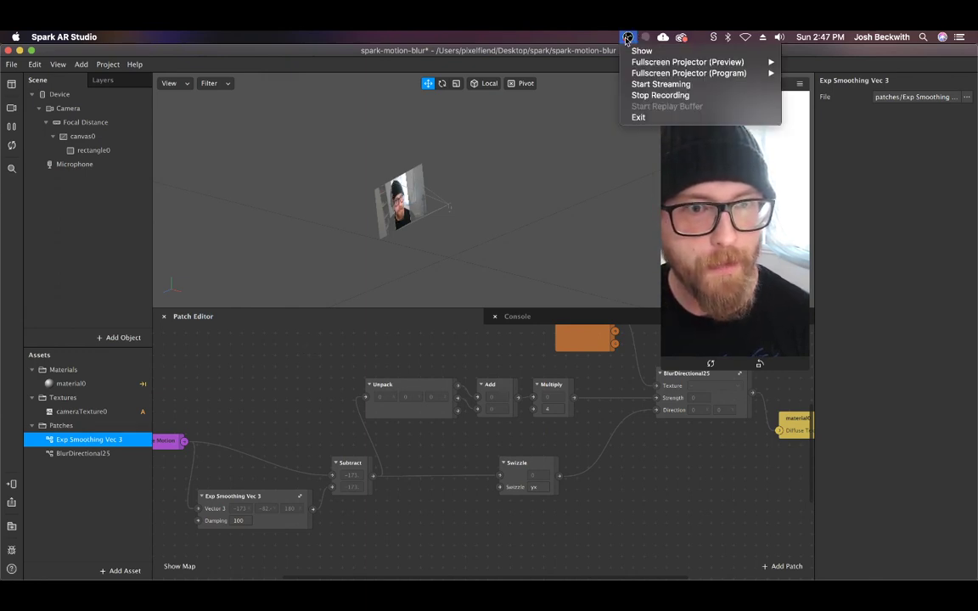